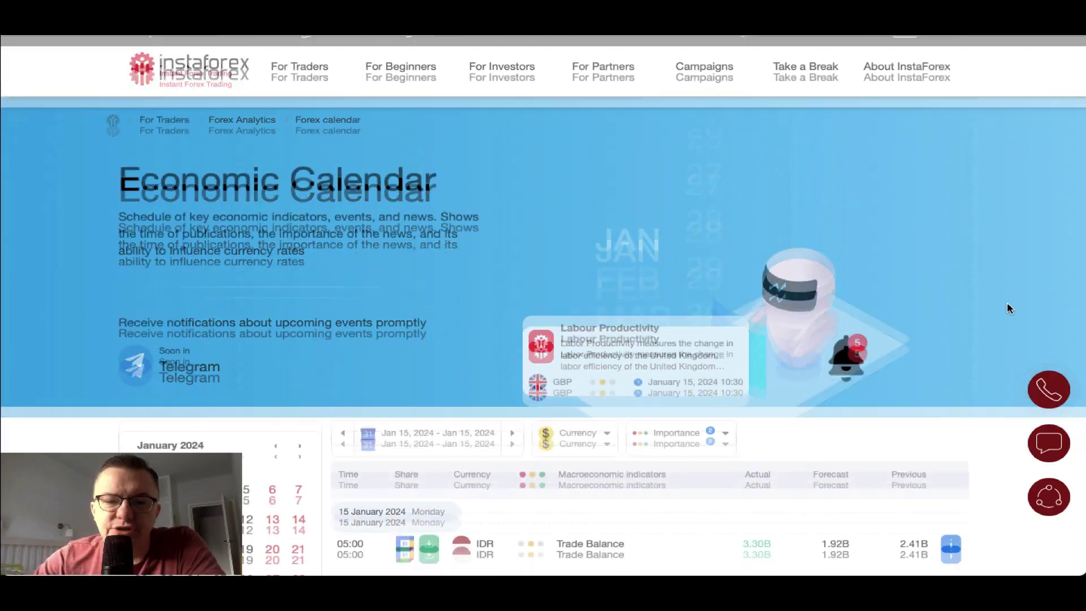
# - Review the day's macroeconomic events for 15 January 2024 in the economic calendar, from the morning releases to the late-evening ones
pyautogui.scroll(-2, 1007, 309)
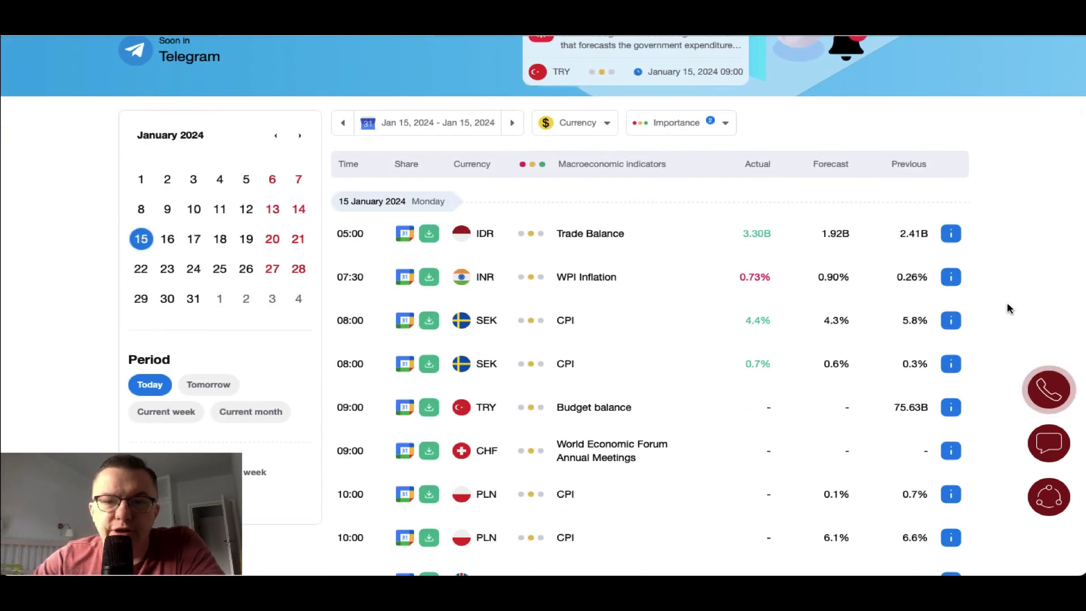
pyautogui.scroll(-2, 1010, 308)
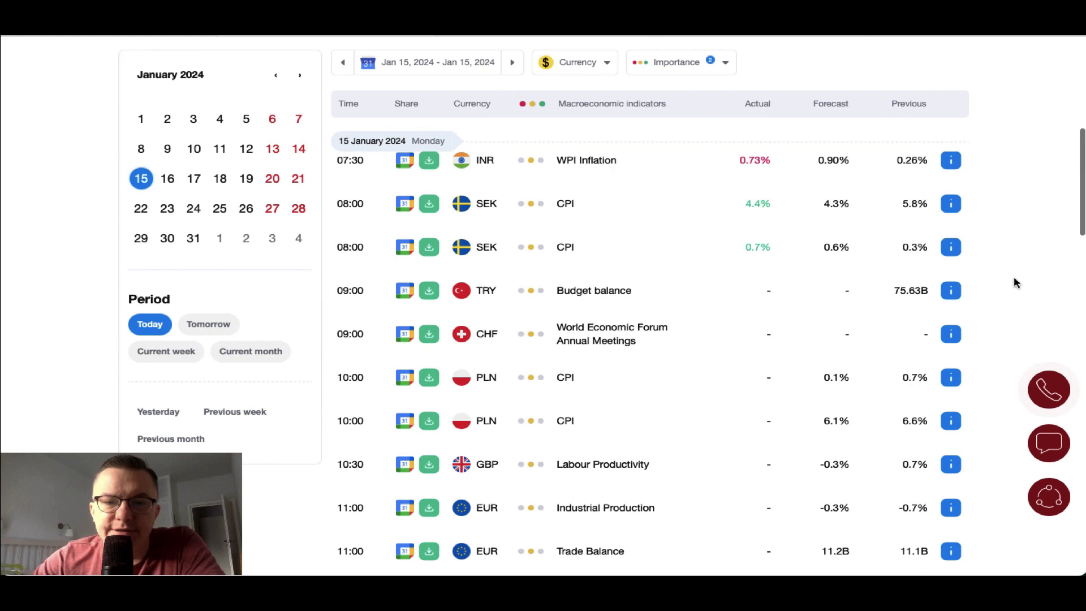
pyautogui.scroll(-1, 1014, 283)
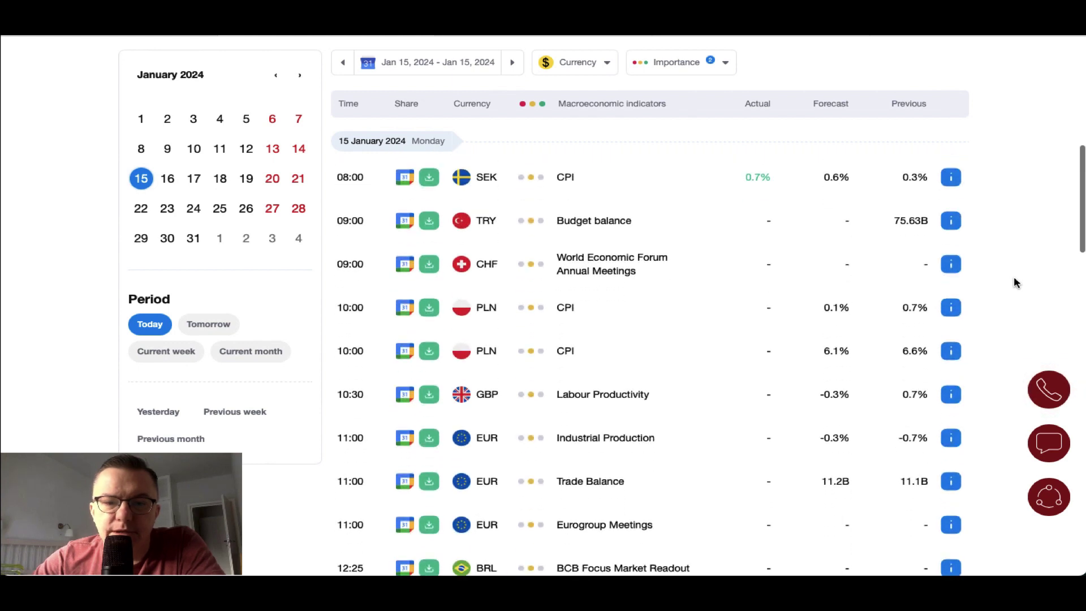
pyautogui.scroll(-3, 1014, 283)
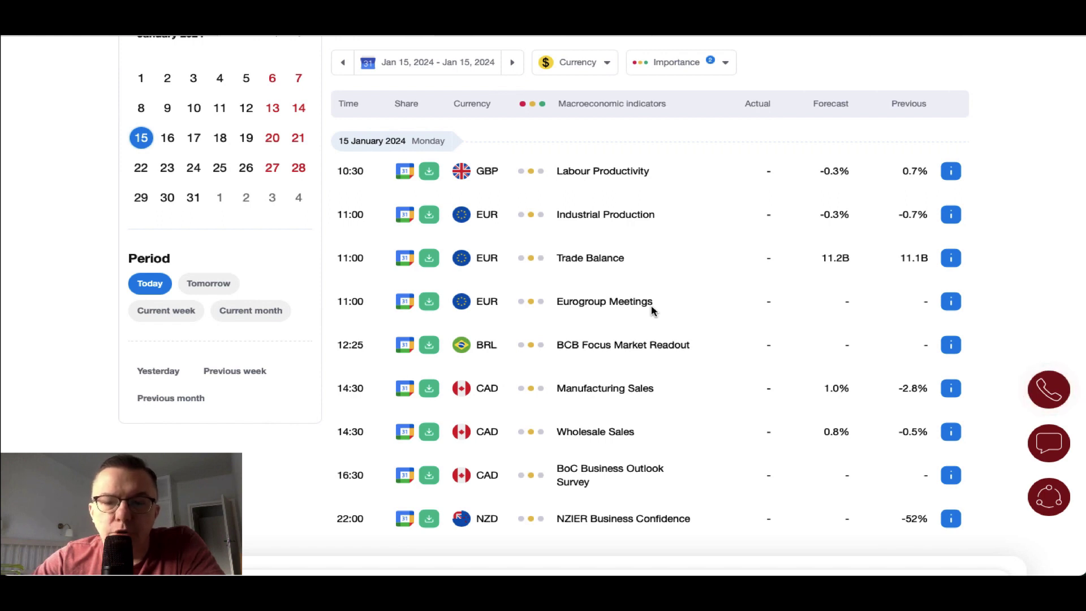
pyautogui.scroll(-3, 651, 310)
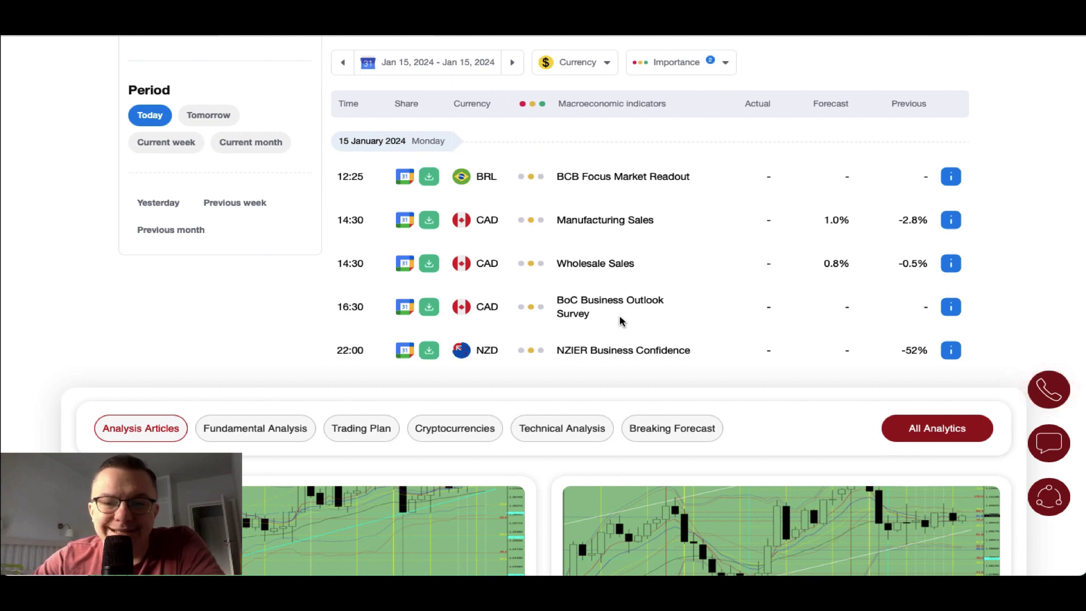
pyautogui.scroll(5, 621, 321)
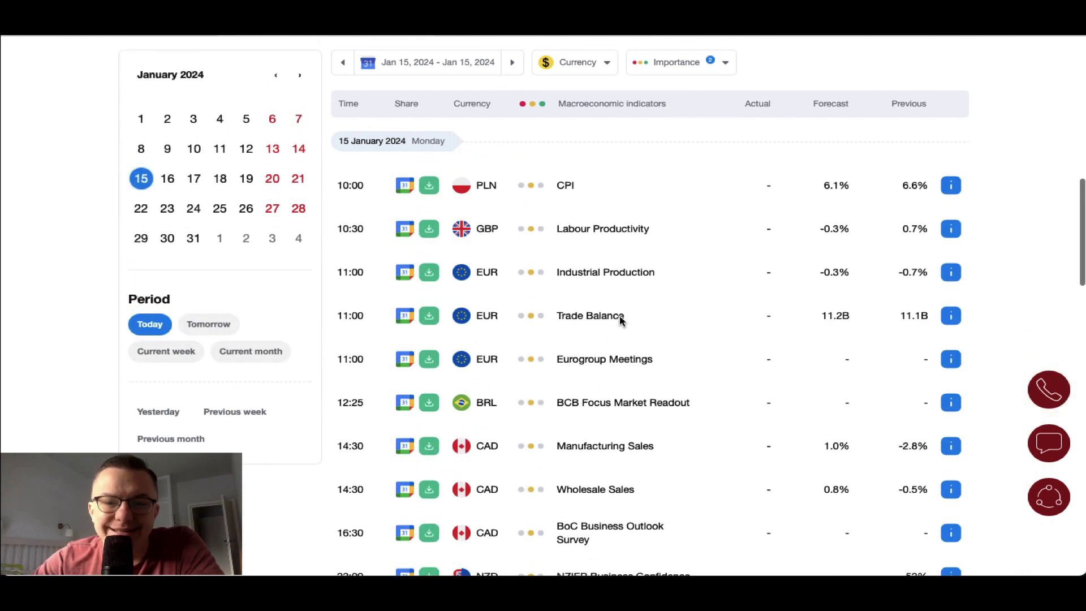
pyautogui.scroll(-2, 620, 320)
pyautogui.scroll(3, 621, 321)
pyautogui.scroll(-1, 621, 320)
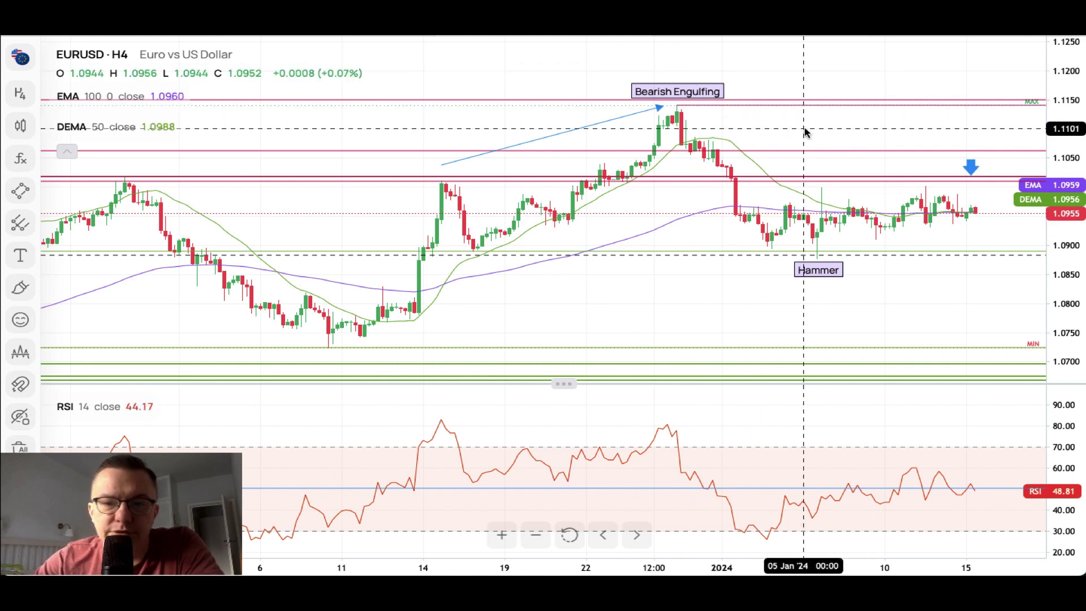
# - Shift and rescale the EURUSD H4 chart to examine recent price action with free space after the latest candle
pyautogui.moveTo(806, 132); pyautogui.dragTo(649, 125)
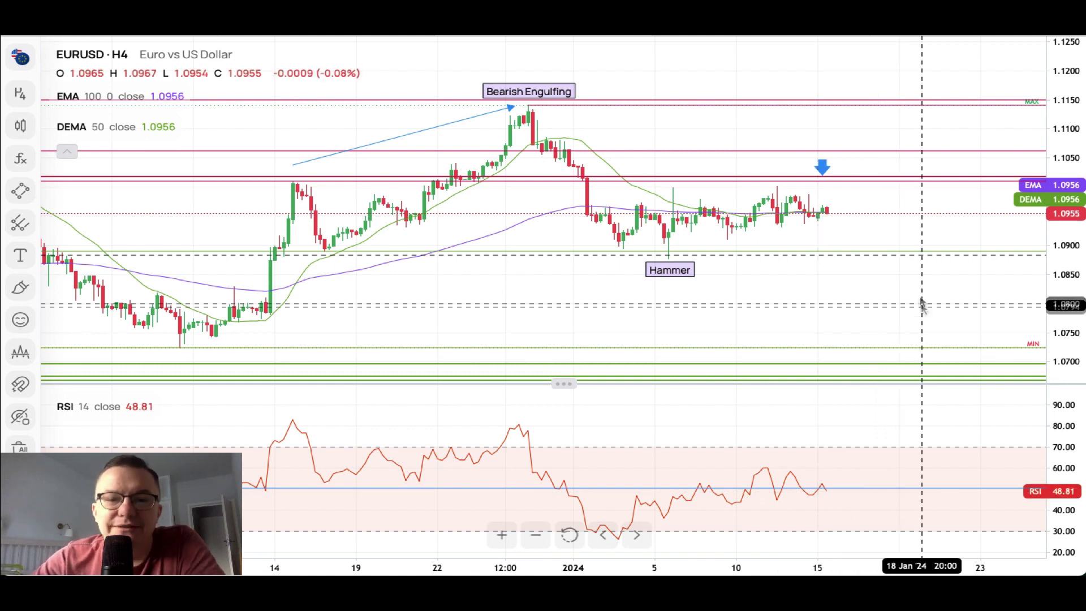
pyautogui.moveTo(1065, 270); pyautogui.dragTo(1064, 249)
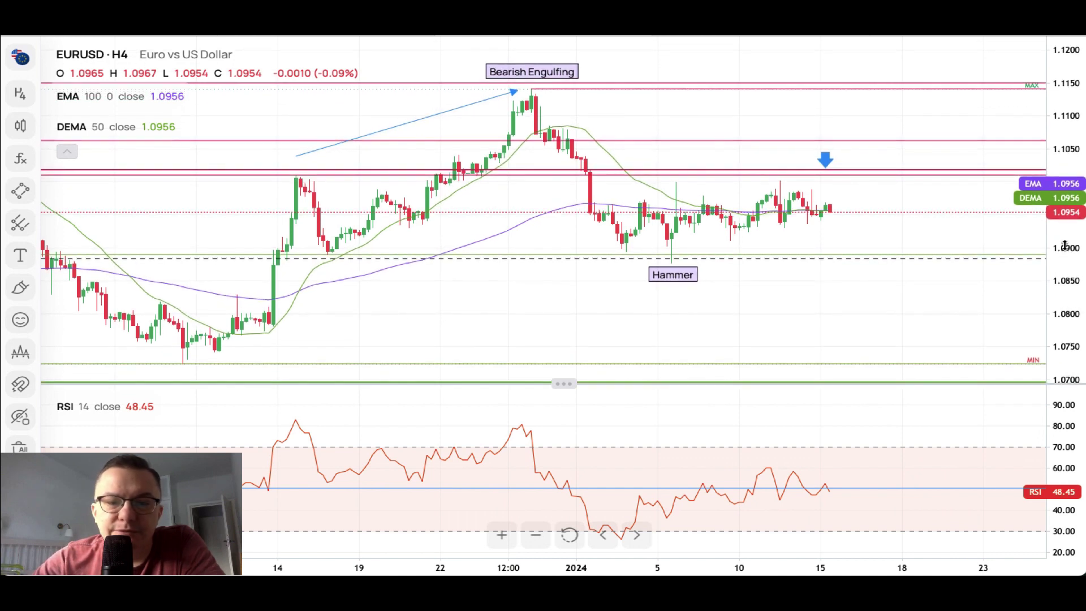
pyautogui.moveTo(919, 314); pyautogui.dragTo(916, 291)
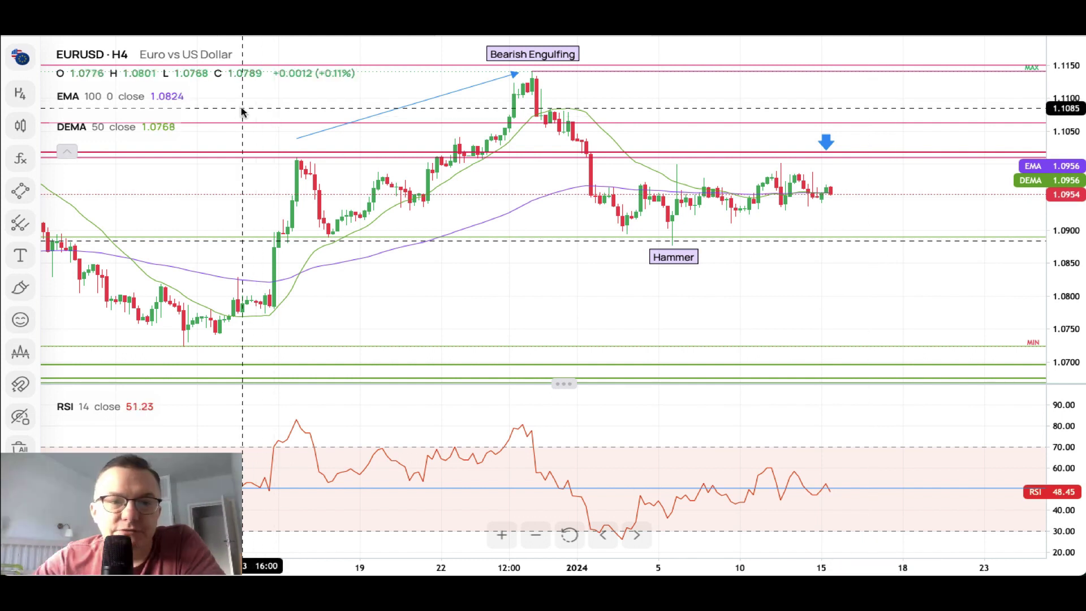
# - Switch the chart to the GBPUSD market and leave free space after the latest candle
pyautogui.click(17, 60)
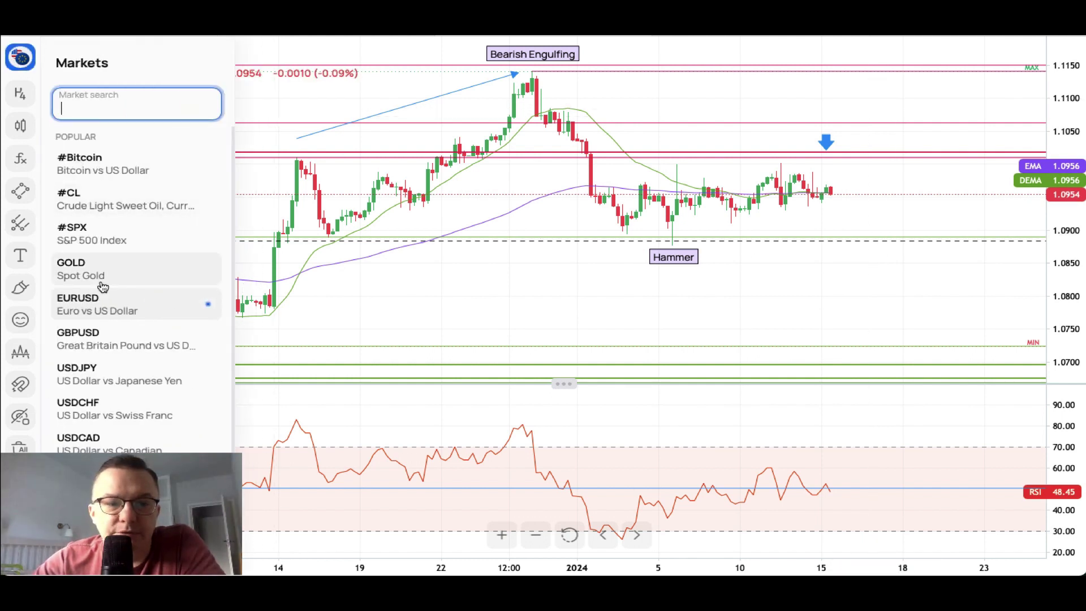
pyautogui.click(105, 345)
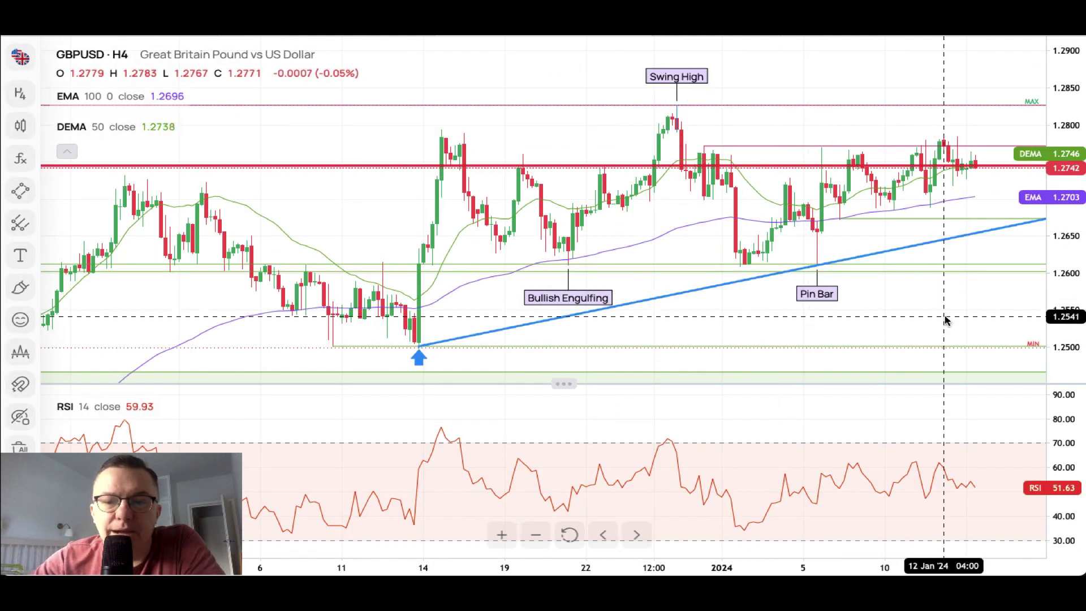
pyautogui.moveTo(945, 320); pyautogui.dragTo(769, 300)
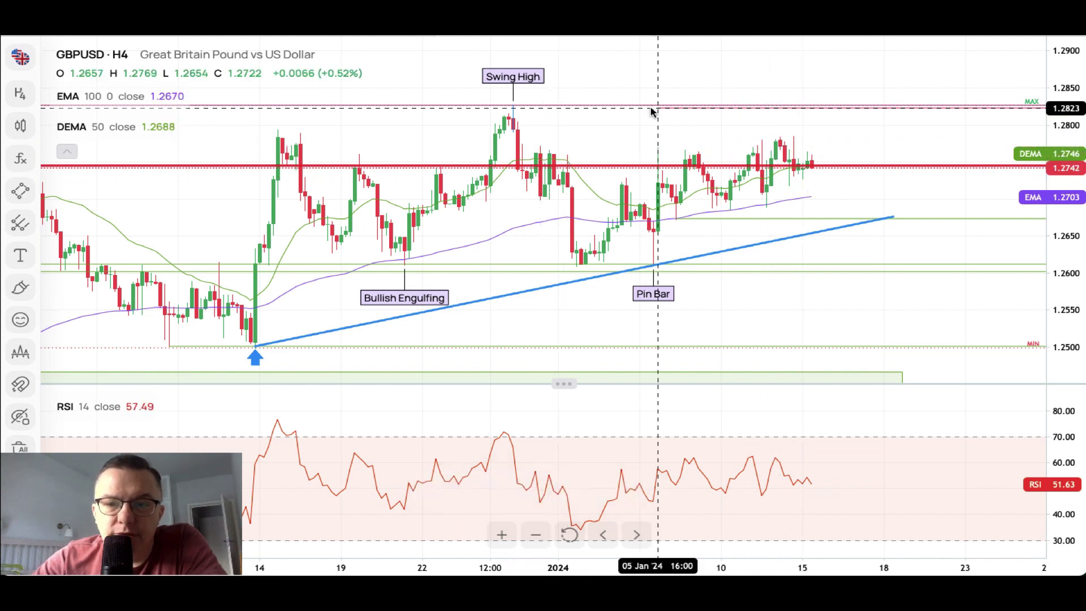
# - Move the red resistance ray so it starts at the 12 January candle high at 1.2783
pyautogui.click(784, 138)
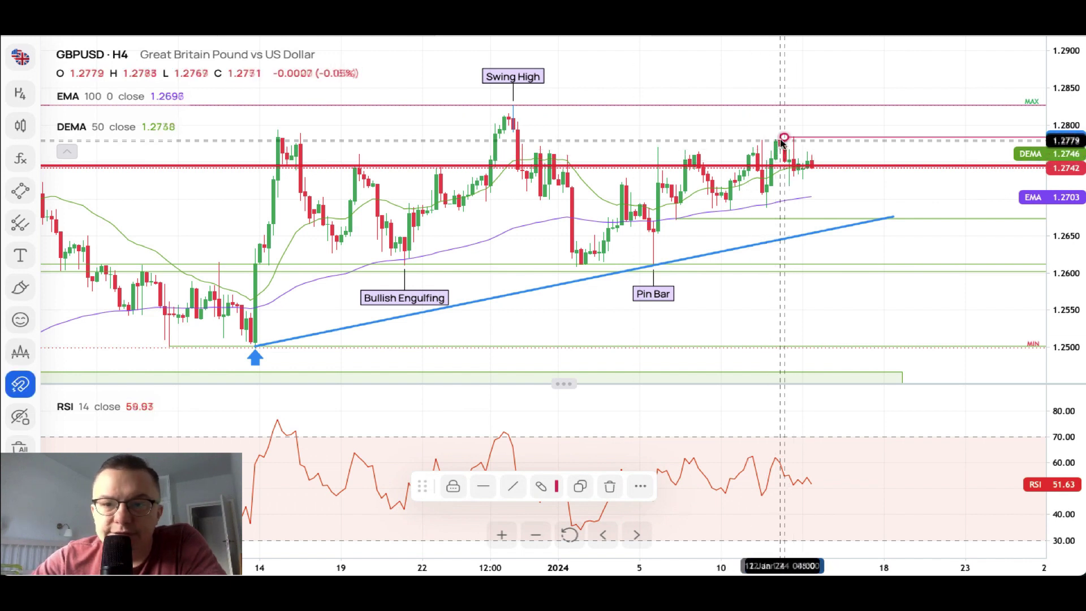
pyautogui.press('Delete')
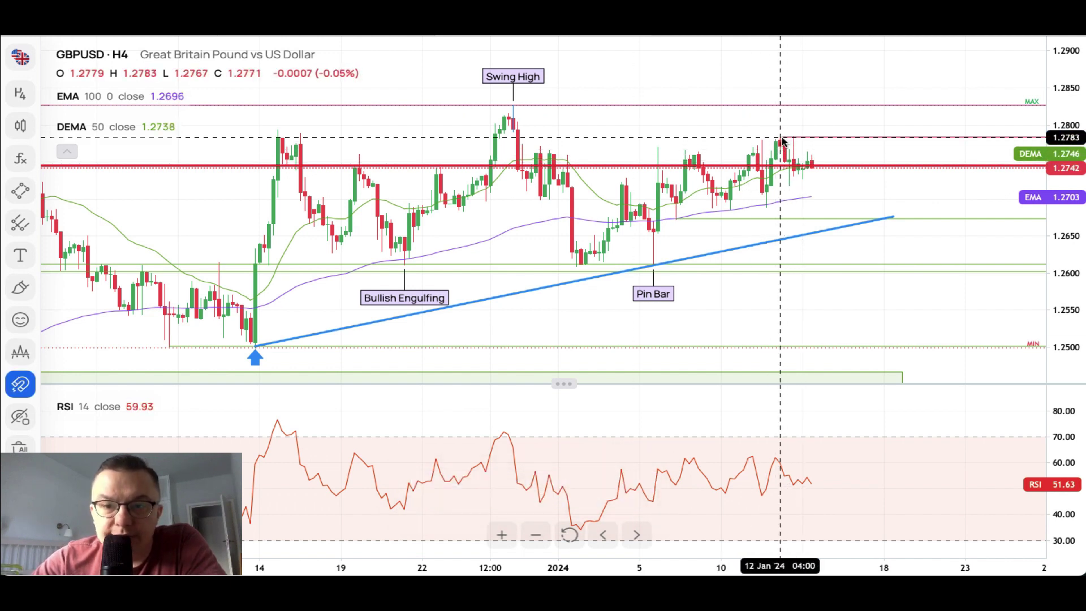
pyautogui.click(781, 138)
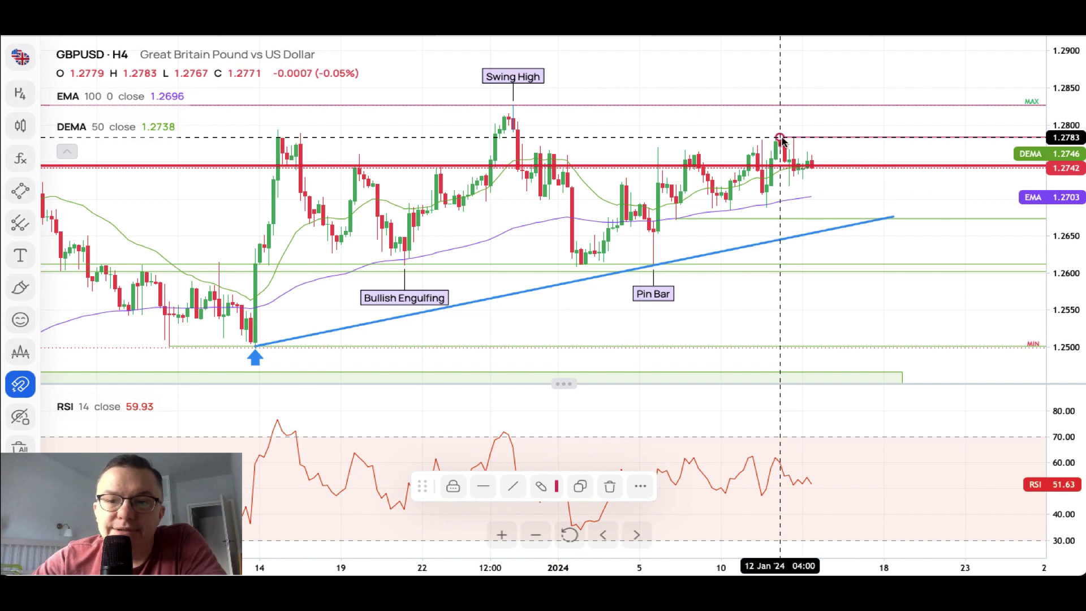
pyautogui.click(804, 116)
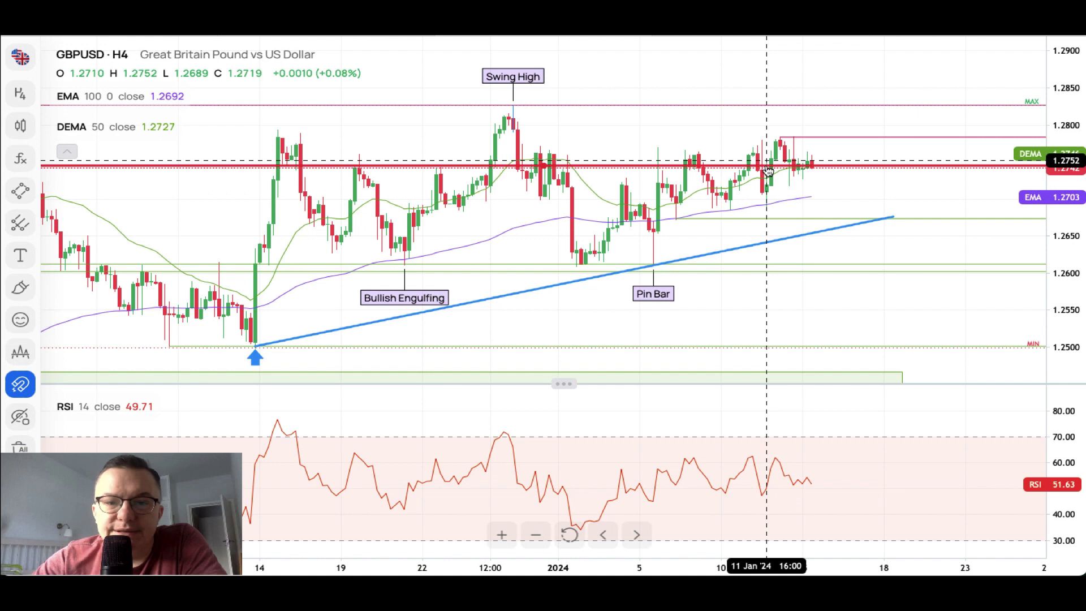
# - Move the thin red horizontal line to the mid-December high at 1.2793 and the thick red one to the swing high at 1.2826
pyautogui.click(544, 107)
pyautogui.click(545, 111)
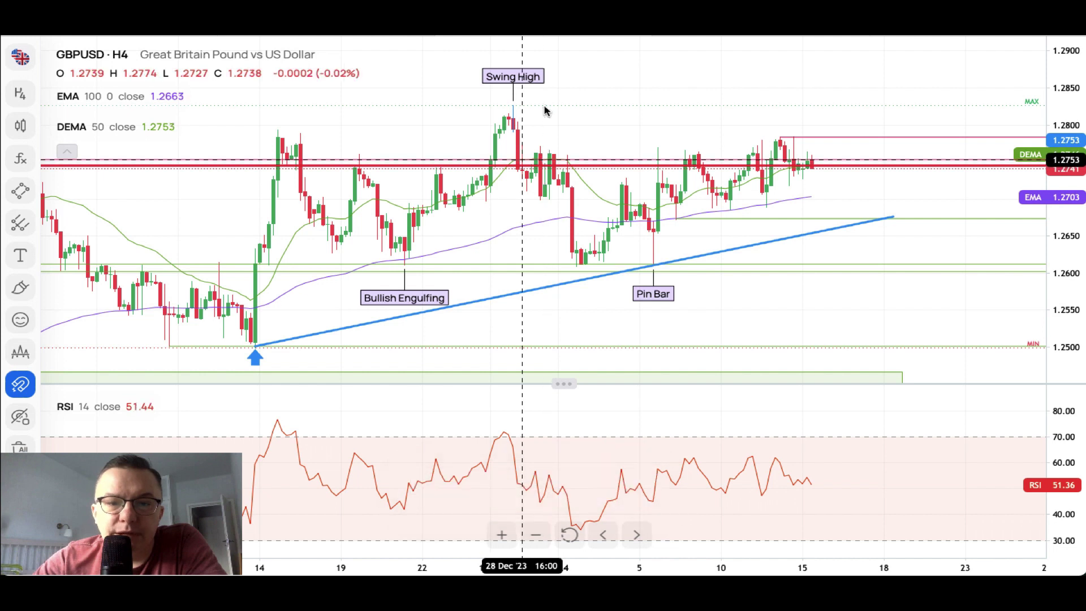
pyautogui.click(279, 131)
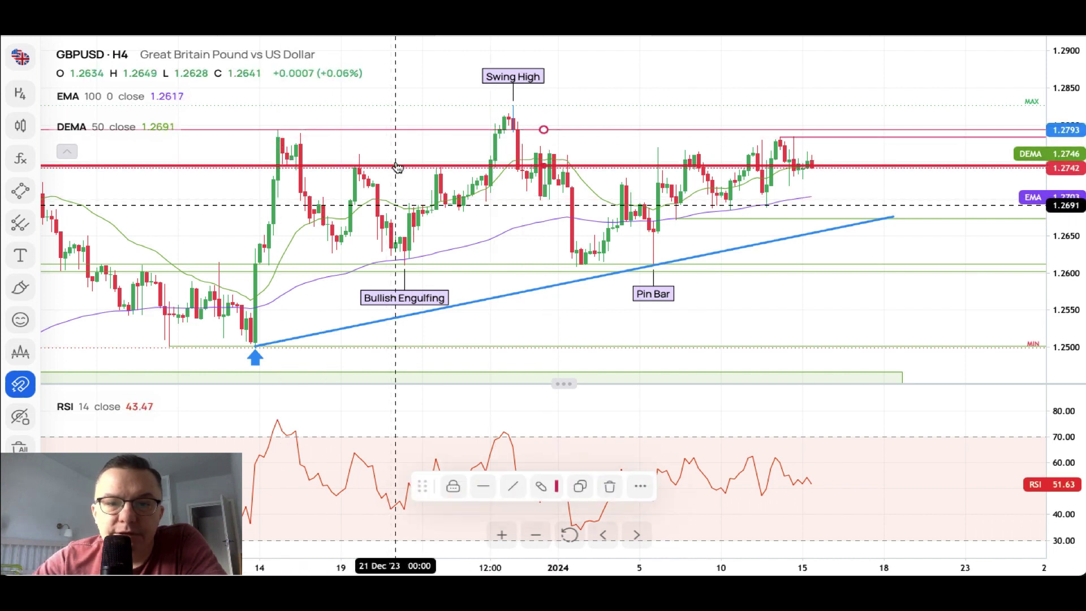
pyautogui.moveTo(399, 169)
pyautogui.mouseDown()
pyautogui.moveTo(544, 110)
pyautogui.moveTo(532, 164)
pyautogui.moveTo(516, 110)
pyautogui.mouseUp()
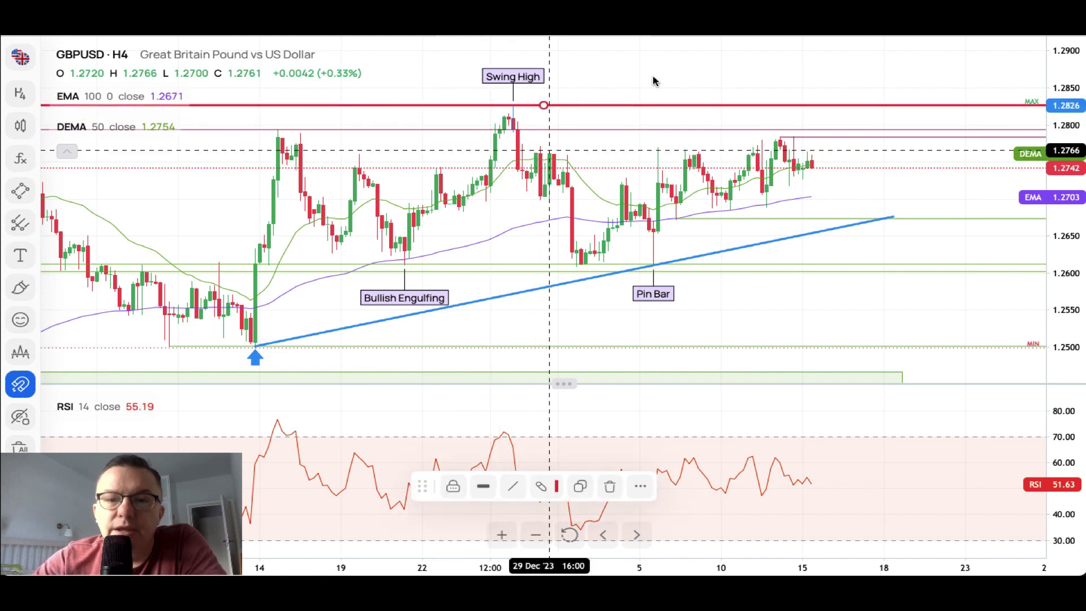
pyautogui.click(715, 72)
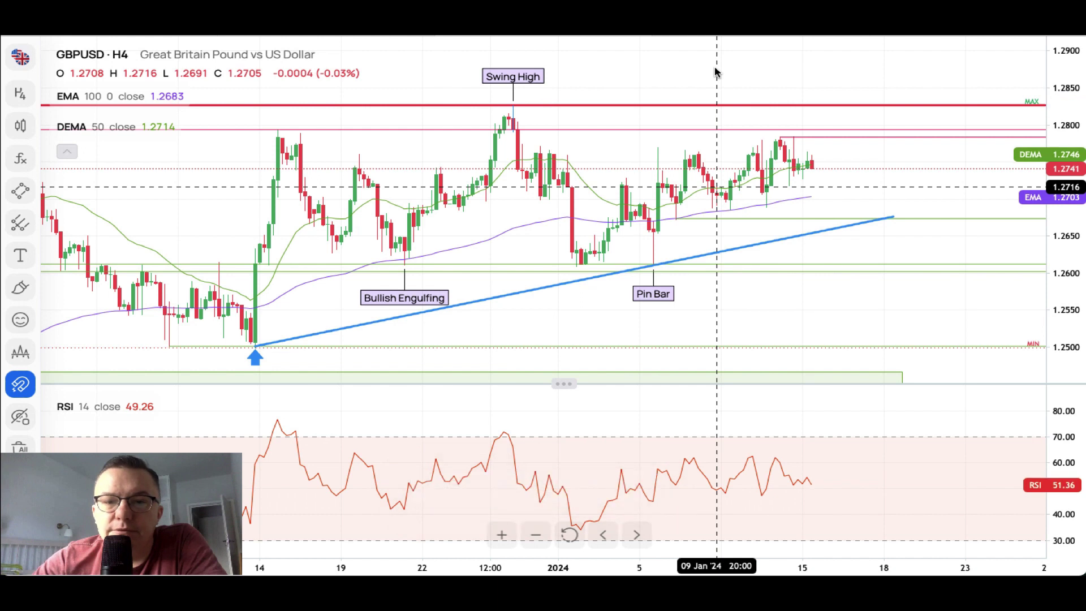
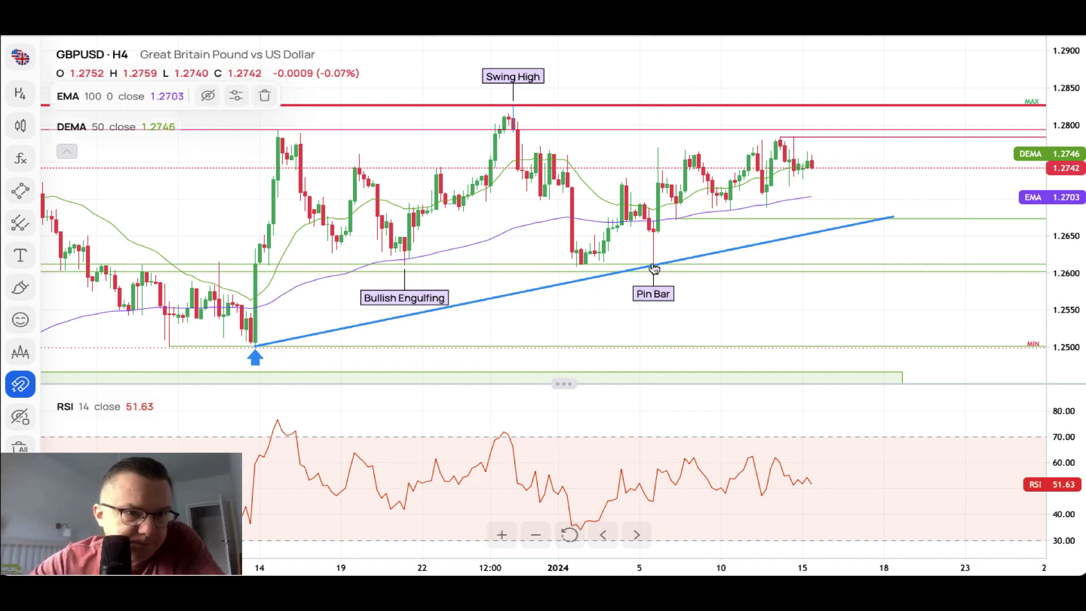
# - Switch the chart to the USDJPY market and delete the blue price-range measurement near its early candles
pyautogui.click(24, 60)
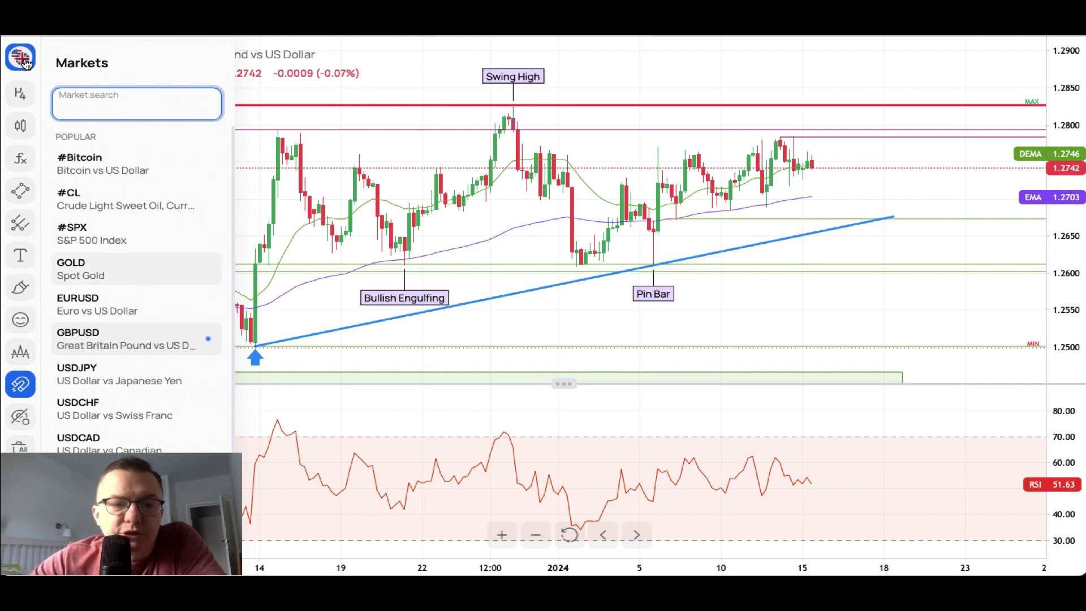
pyautogui.click(136, 379)
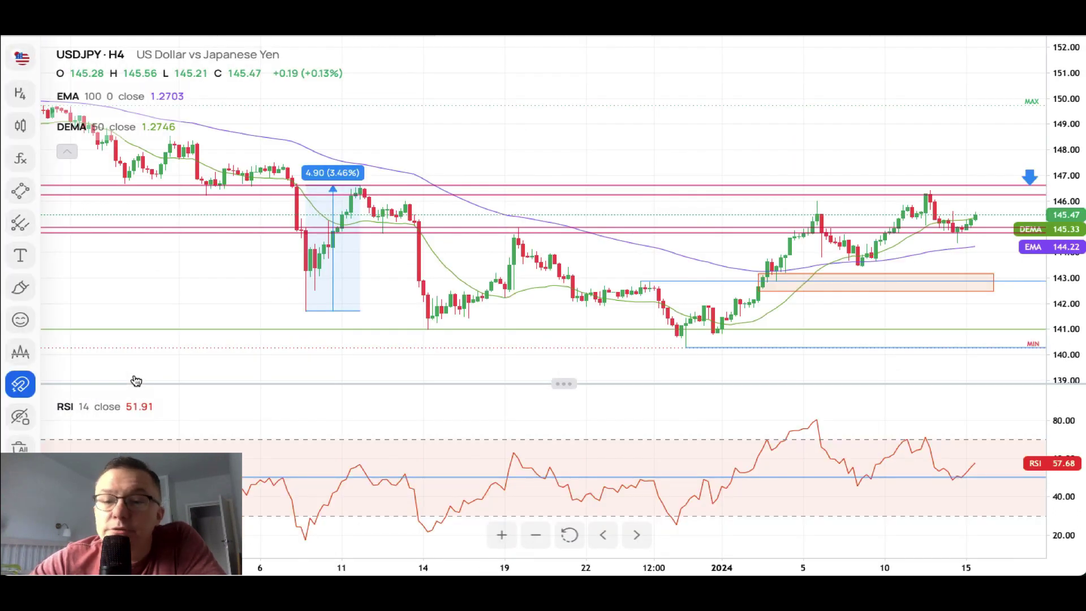
pyautogui.moveTo(666, 120); pyautogui.dragTo(483, 108)
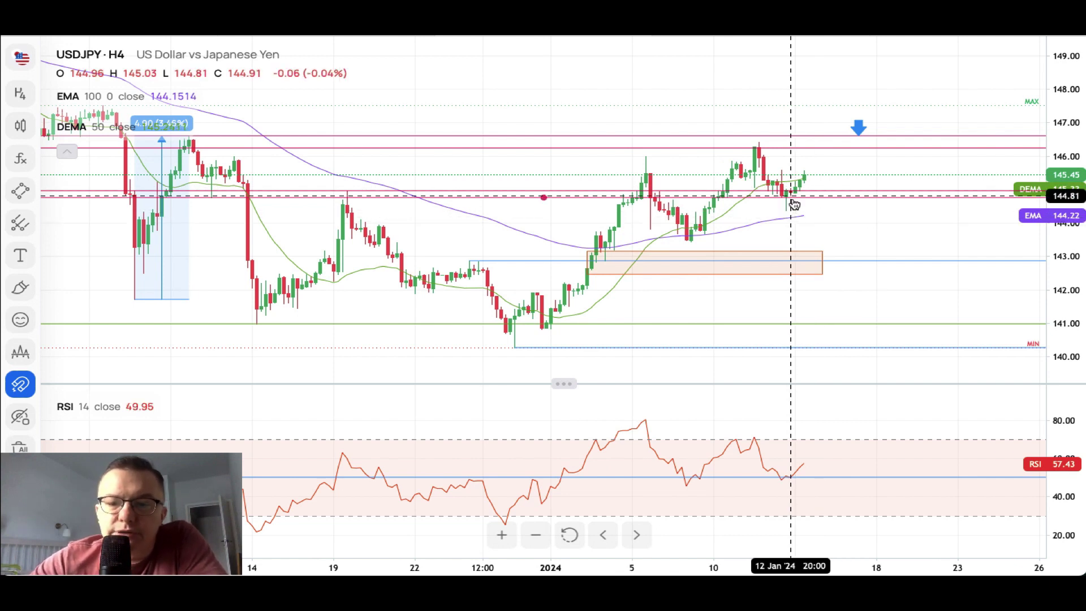
pyautogui.click(186, 300)
pyautogui.click(648, 486)
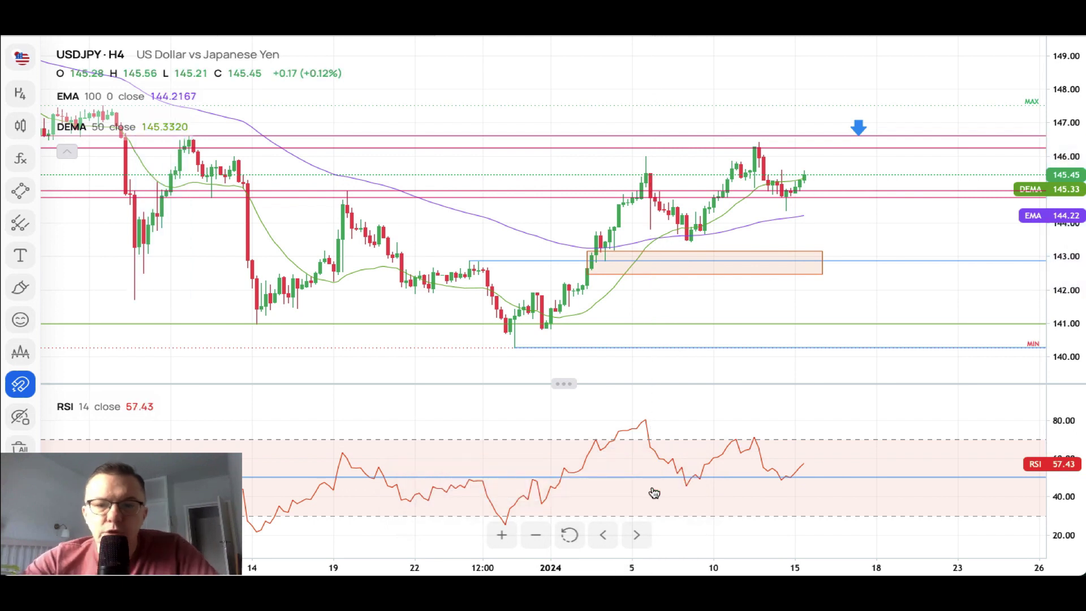
# - Turn off magnet snapping and draw a rising arrow above the price candles from the 5 January peak to the 11 January peak
pyautogui.click(26, 194)
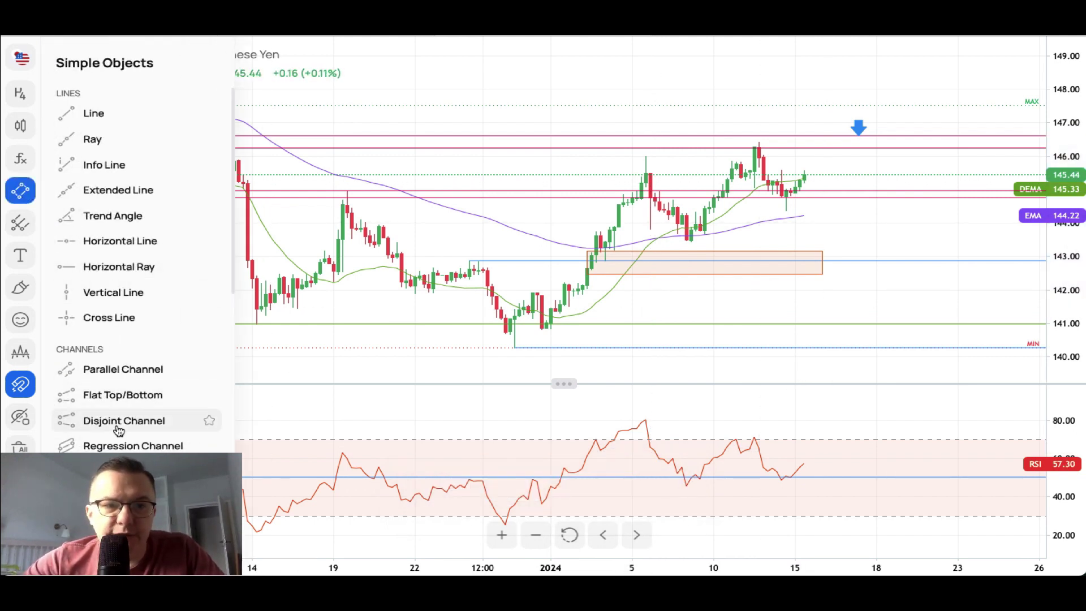
pyautogui.scroll(-6, 151, 337)
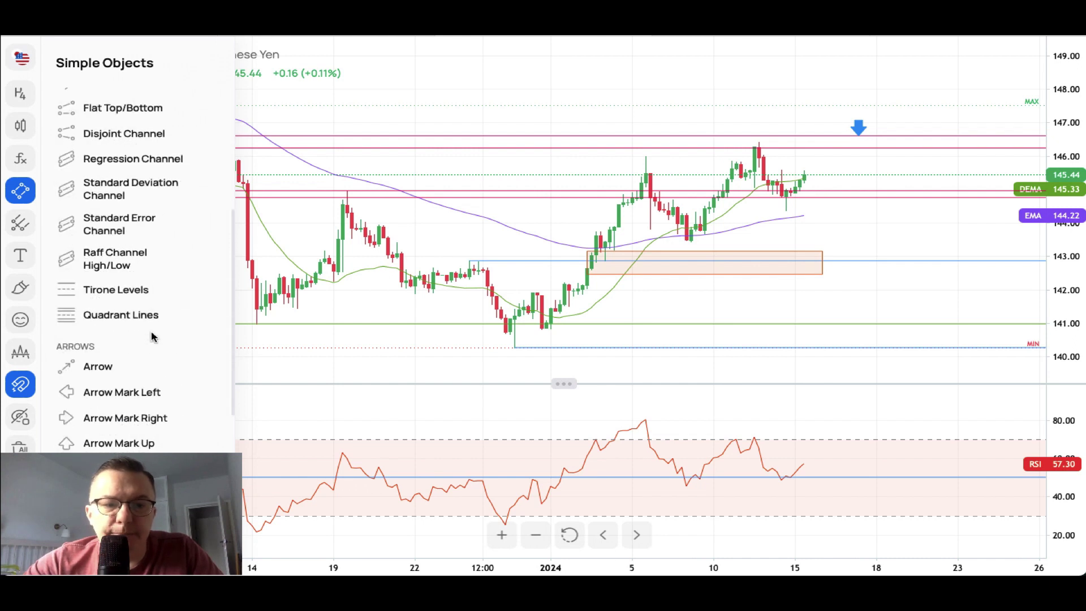
pyautogui.click(153, 338)
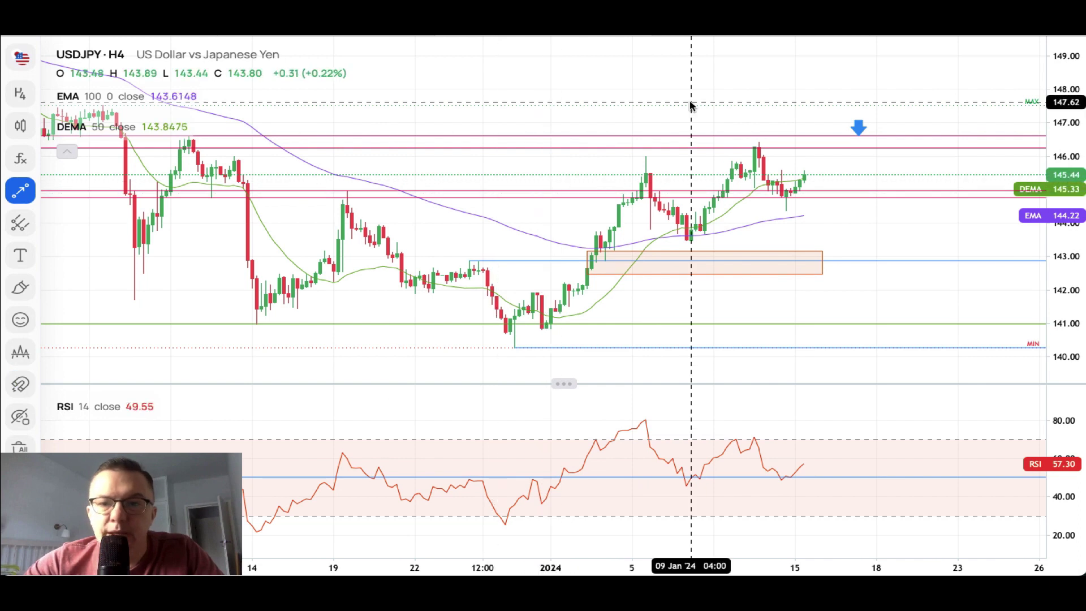
pyautogui.click(645, 144)
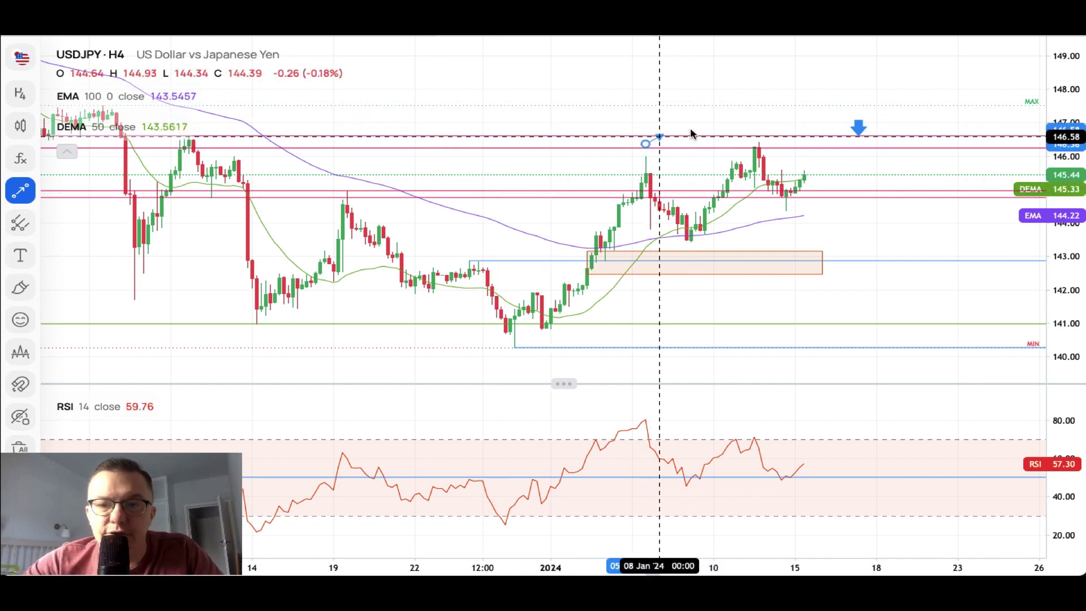
pyautogui.click(756, 131)
pyautogui.click(707, 320)
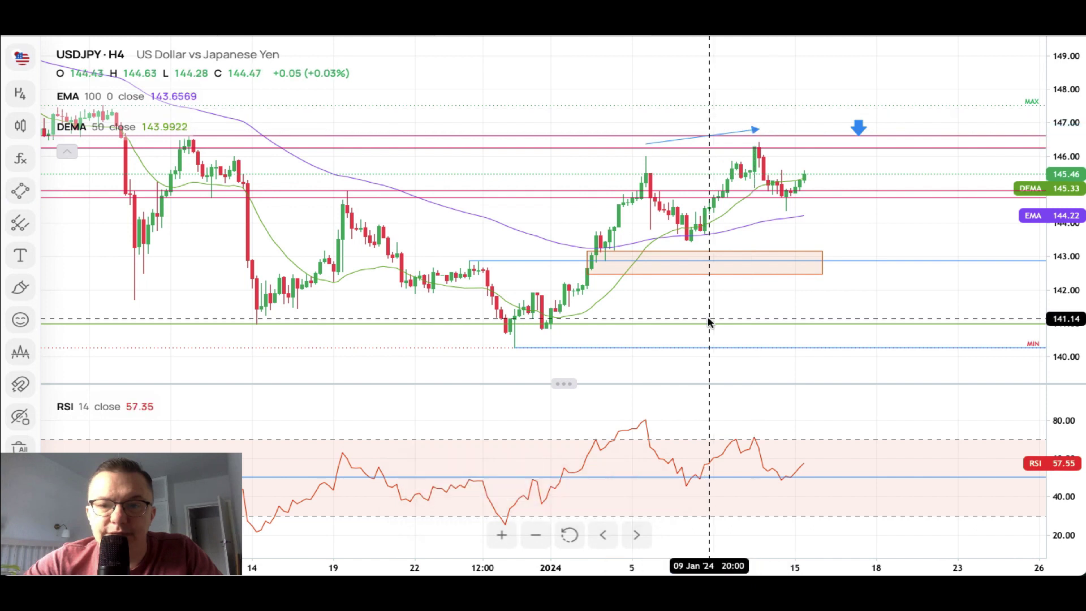
# - Draw a falling arrow above the RSI peaks from about 85 on 5 January to about 75 near the 11 January peak
pyautogui.click(20, 191)
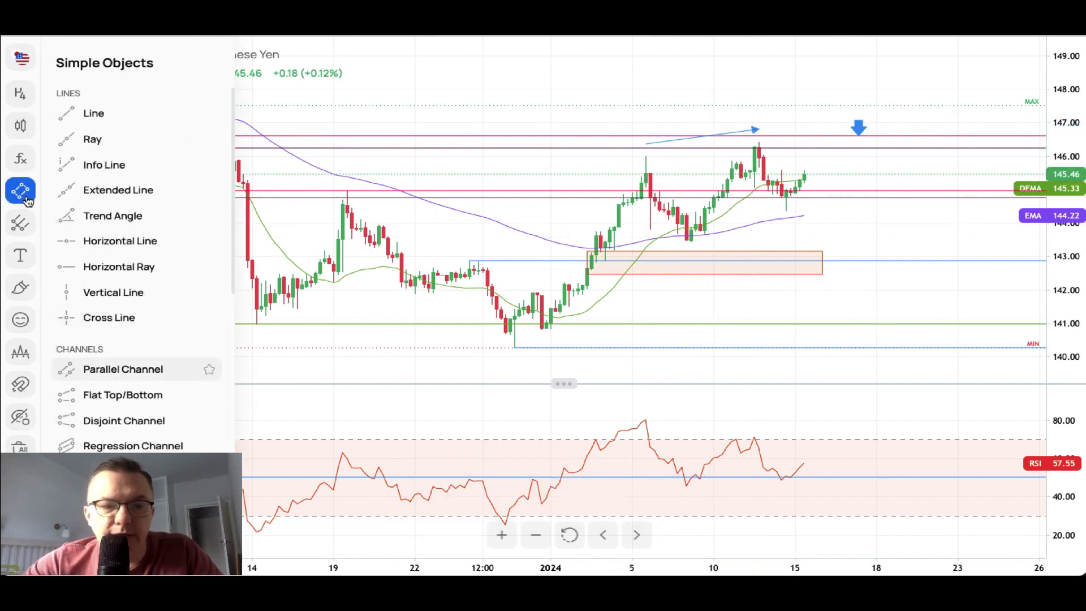
pyautogui.scroll(-5, 111, 434)
pyautogui.click(107, 300)
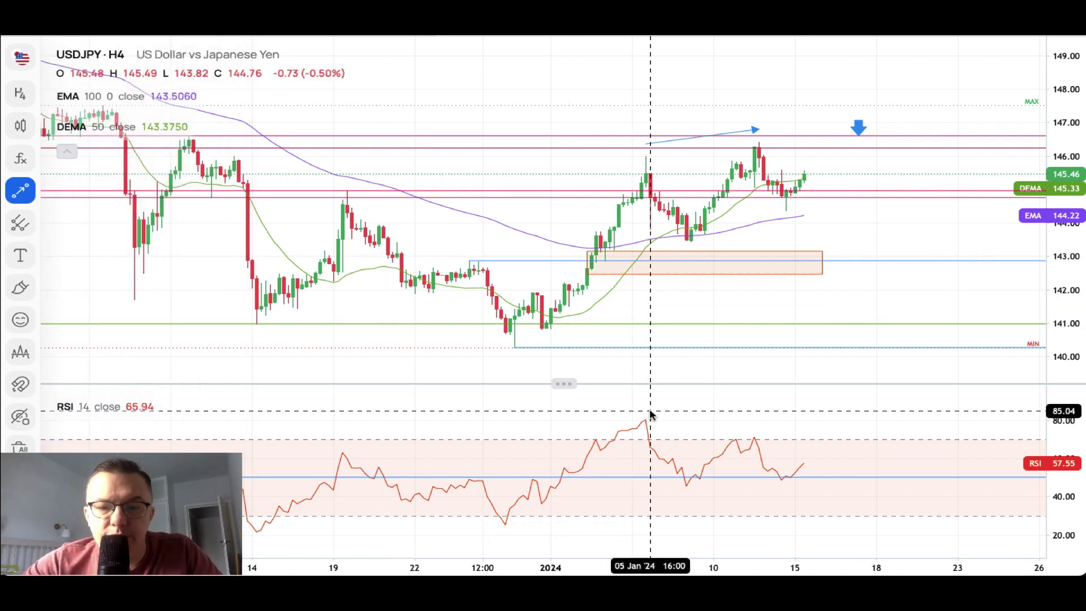
pyautogui.click(768, 430)
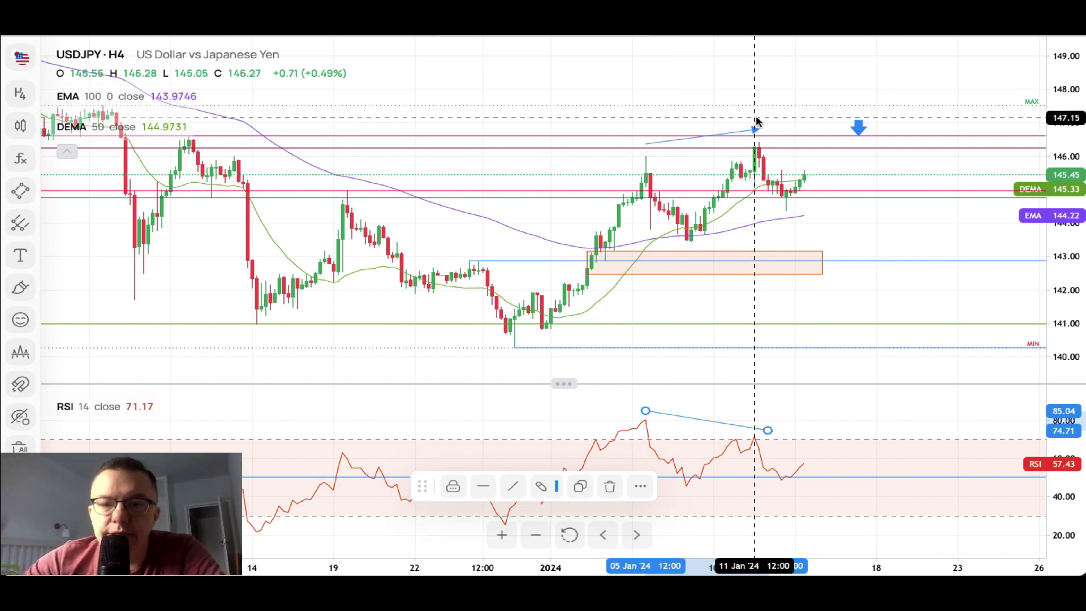
pyautogui.click(779, 110)
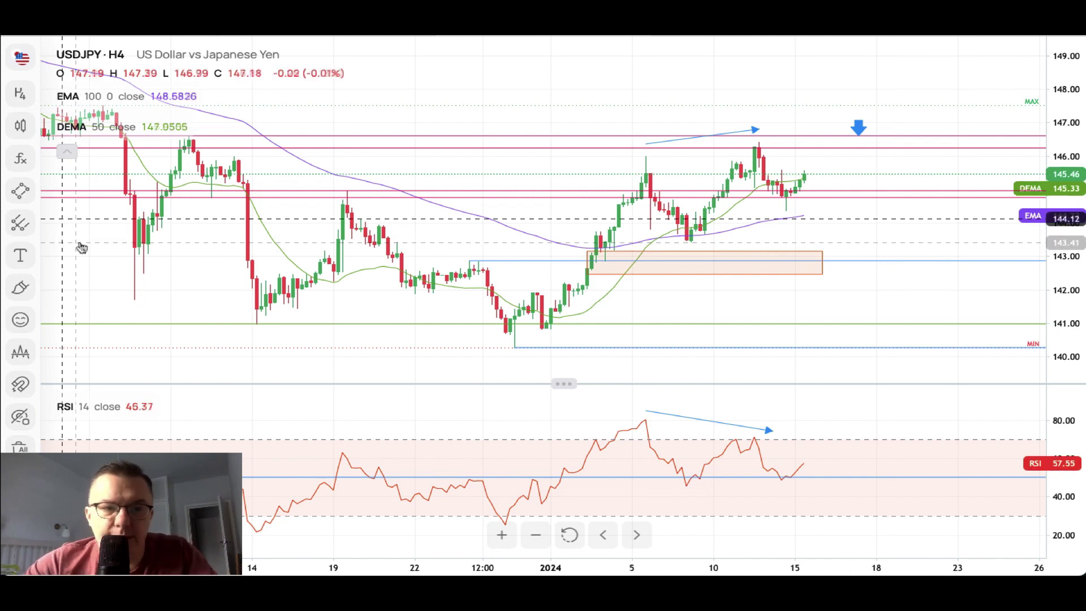
# - Turn on magnet snapping and draw a horizontal ray from the 12 January low at 144.37, coloured green
pyautogui.click(20, 191)
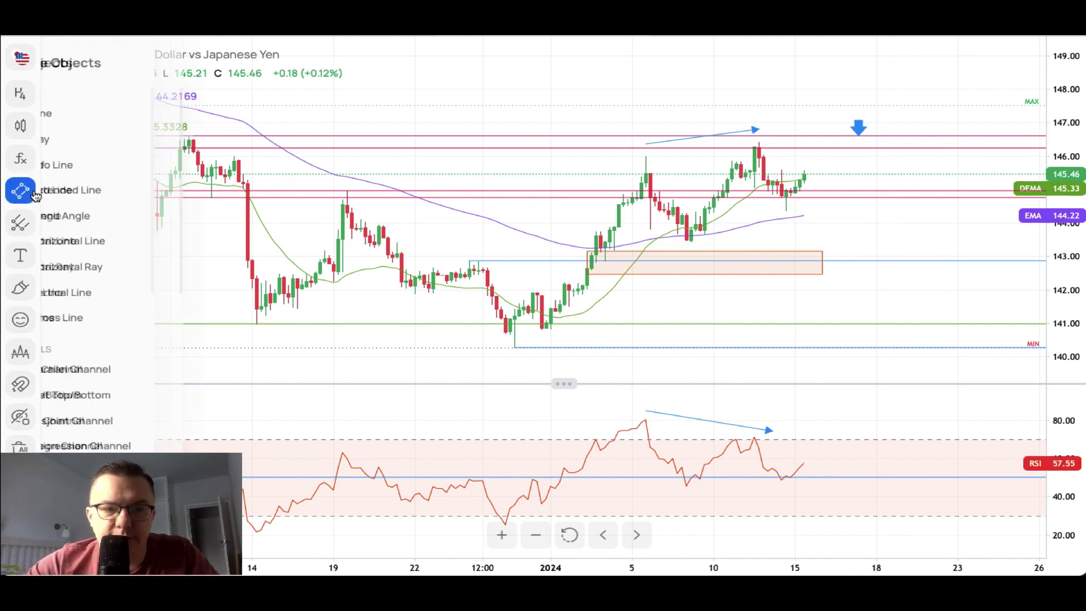
pyautogui.click(89, 274)
pyautogui.click(17, 385)
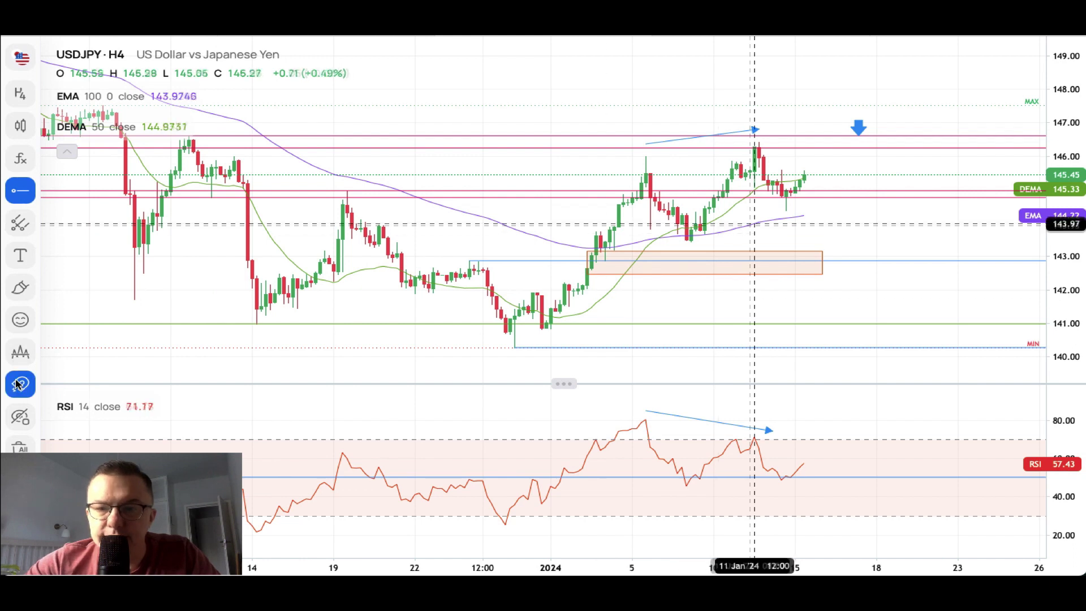
pyautogui.click(786, 211)
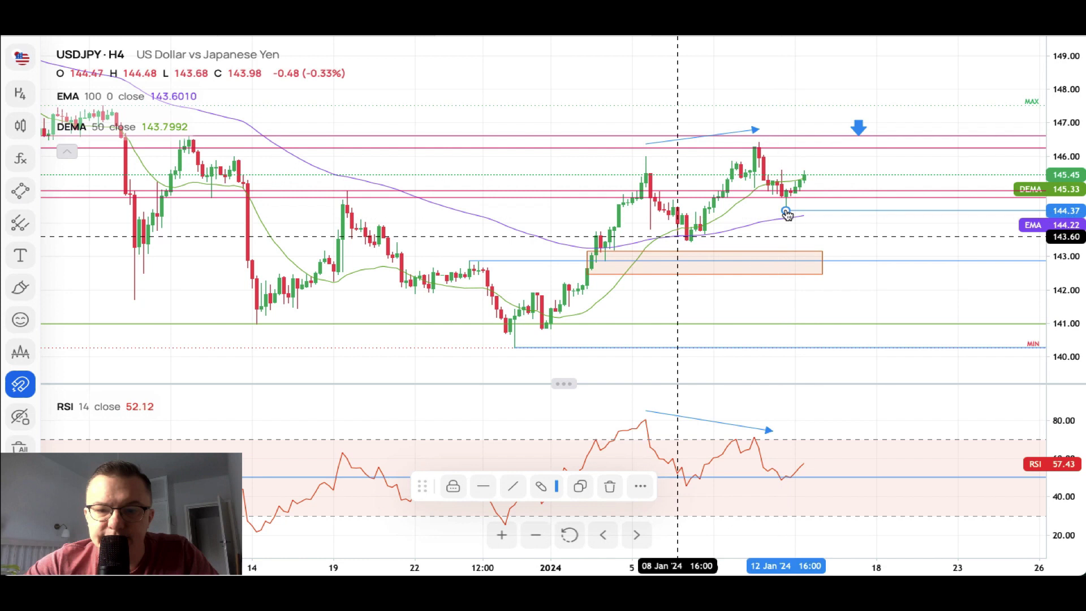
pyautogui.click(553, 490)
pyautogui.click(570, 544)
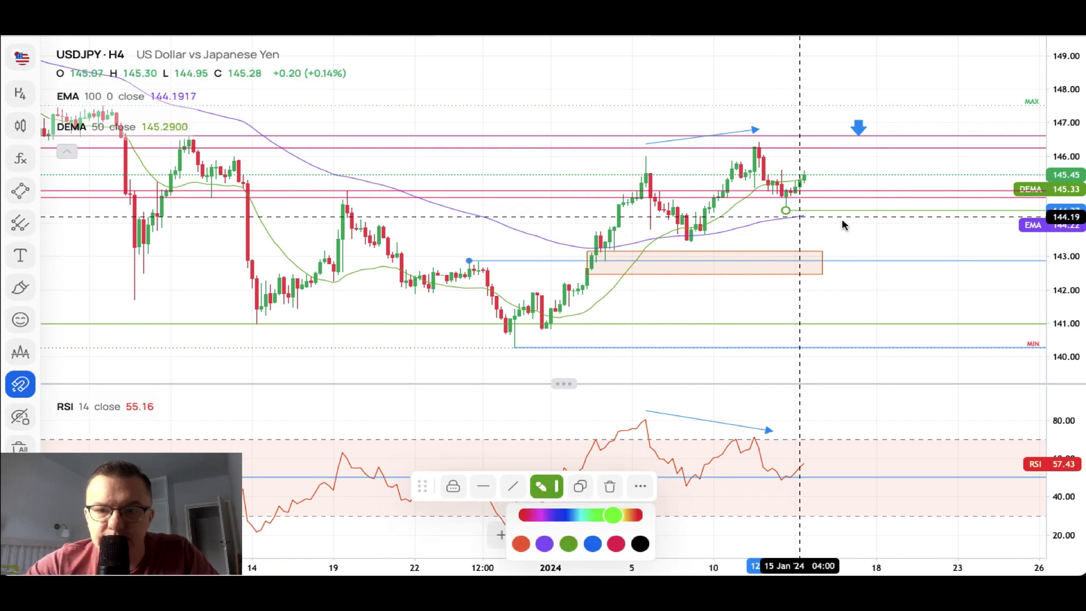
pyautogui.click(848, 226)
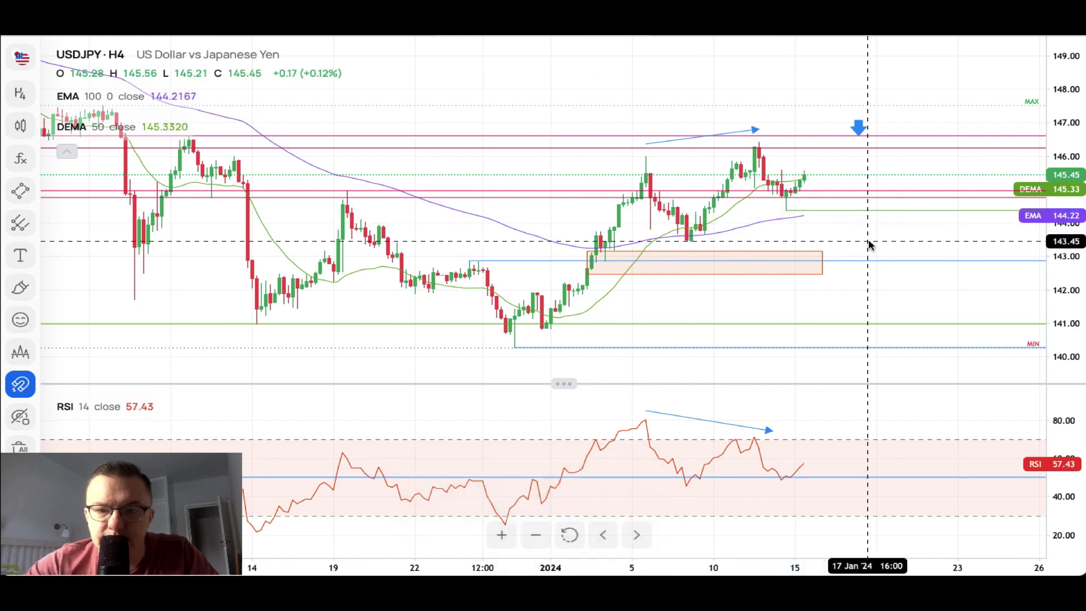
# - Draw a green horizontal ray starting at the 9 January low at 143.44
pyautogui.click(28, 197)
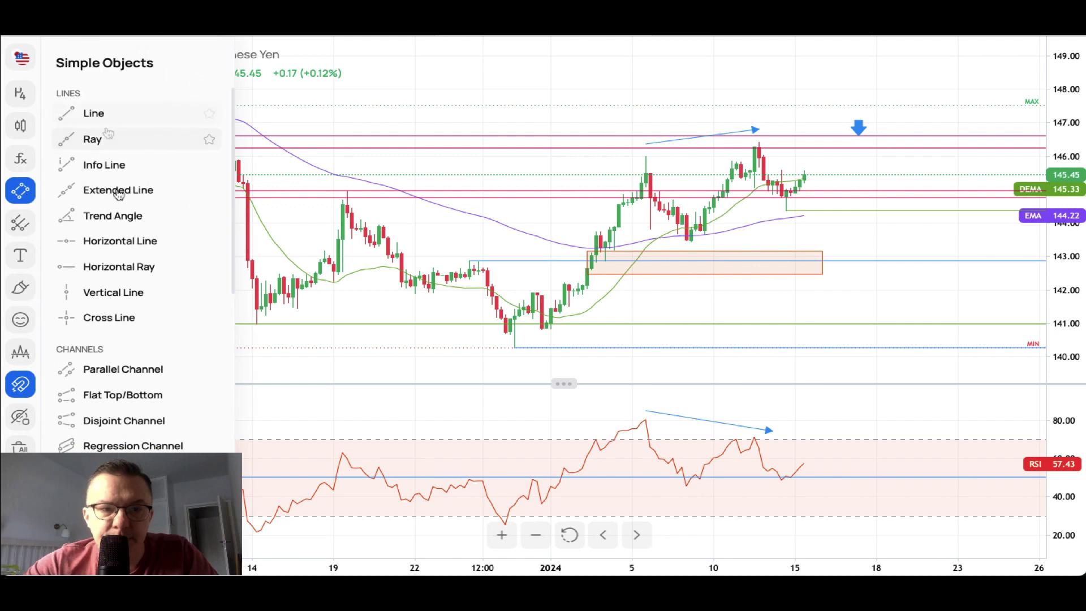
pyautogui.click(119, 266)
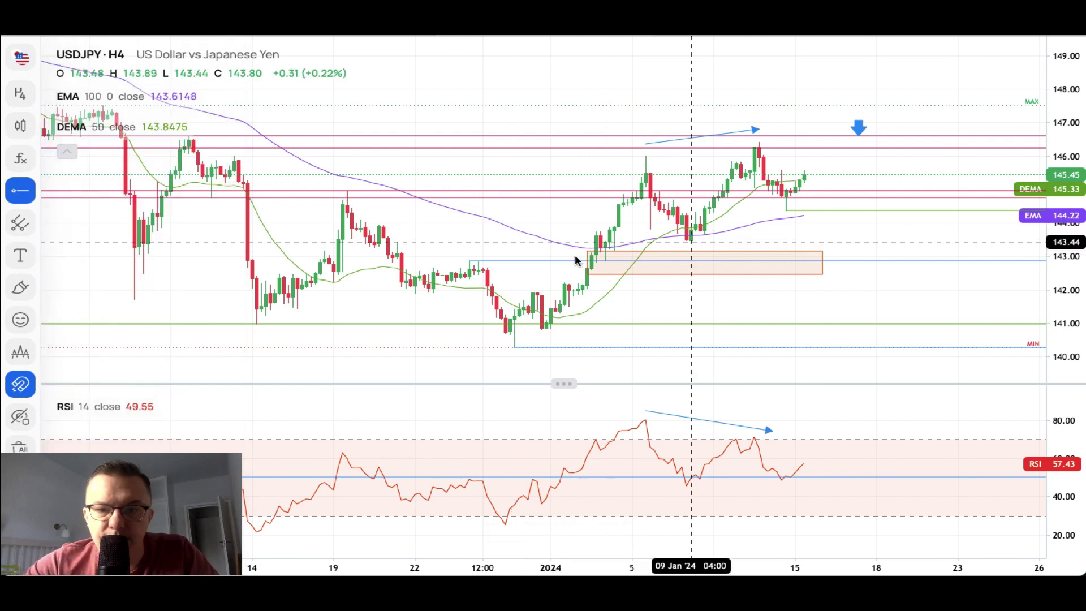
pyautogui.click(691, 243)
pyautogui.click(549, 486)
pyautogui.click(568, 544)
pyautogui.click(888, 253)
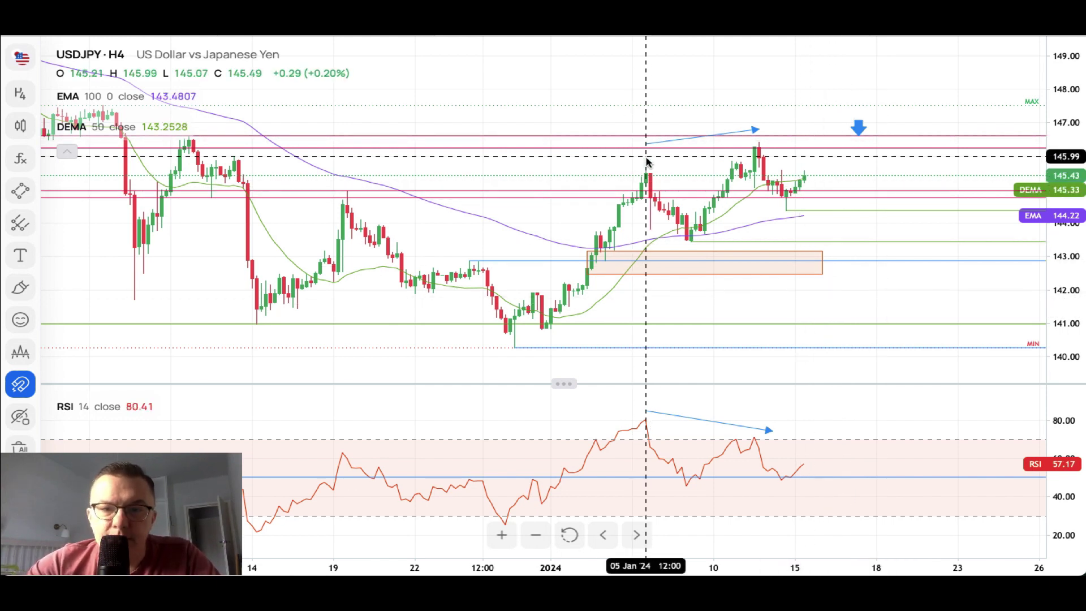
# - Add a price-range measurement from the 5 January high at 145.99 to the 9 January low at 143.44
pyautogui.click(30, 193)
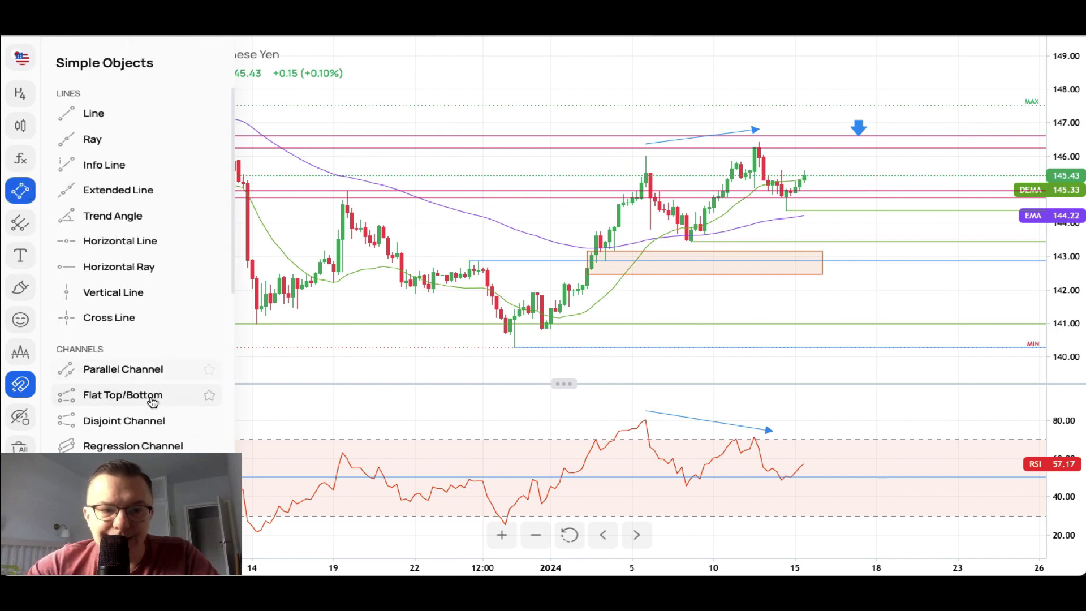
pyautogui.scroll(-5, 129, 451)
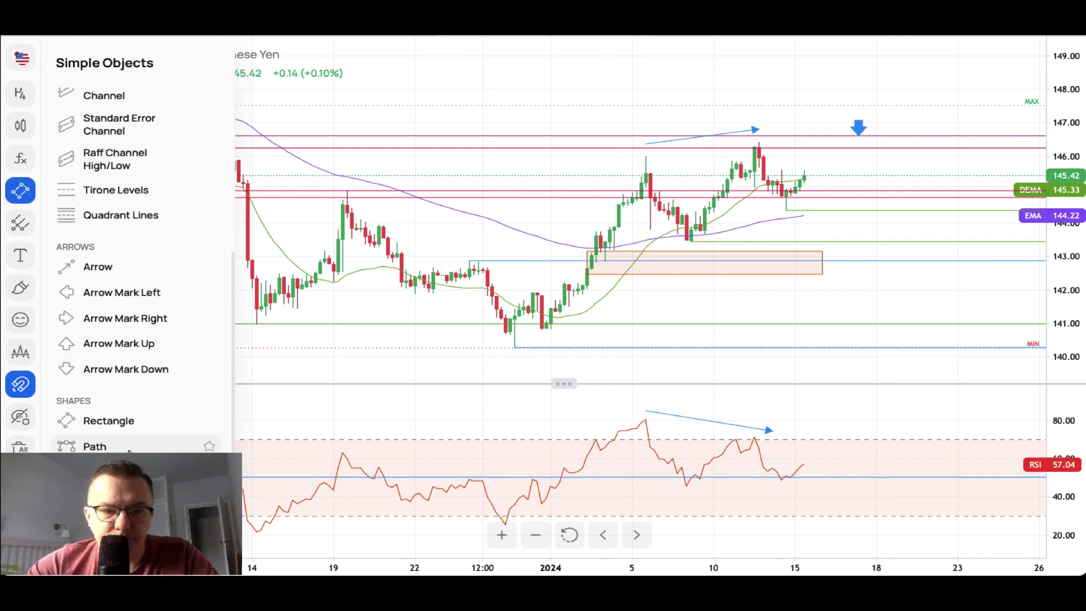
pyautogui.scroll(-4, 131, 439)
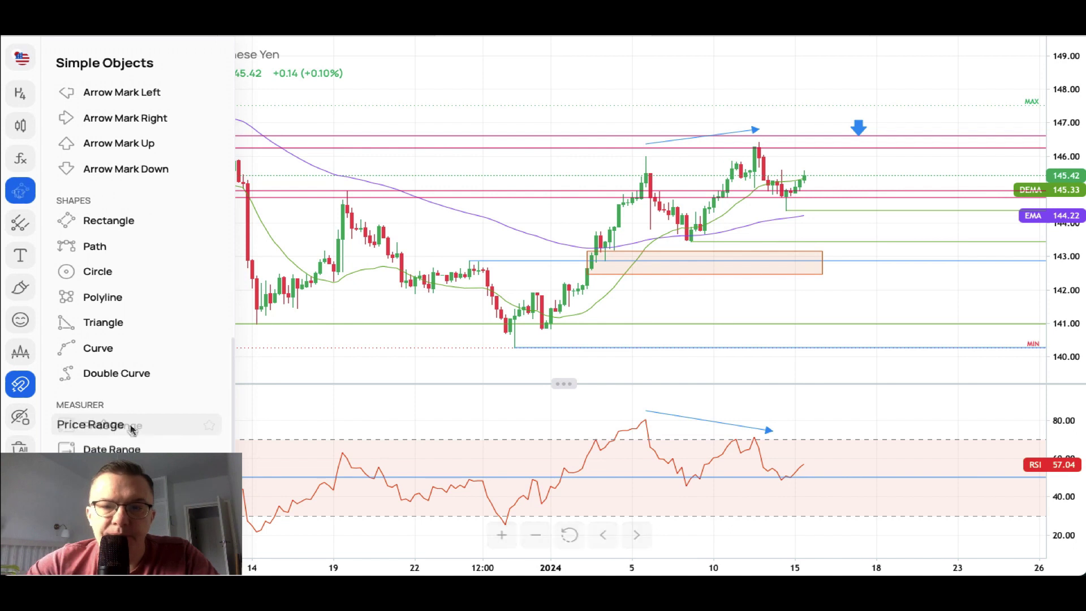
pyautogui.click(132, 429)
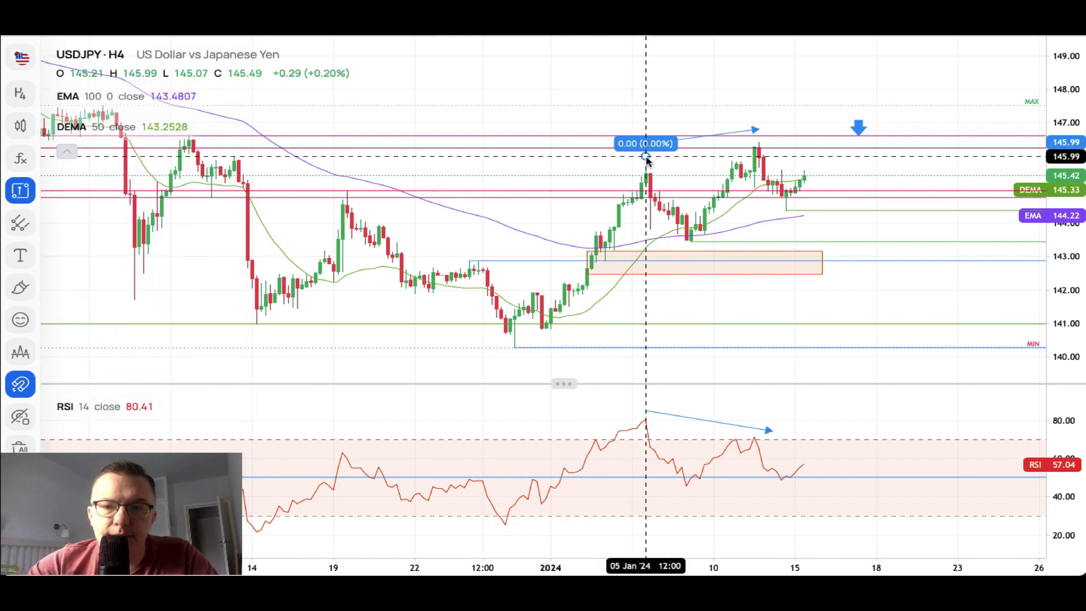
pyautogui.moveTo(645, 156); pyautogui.dragTo(692, 242)
pyautogui.click(692, 243)
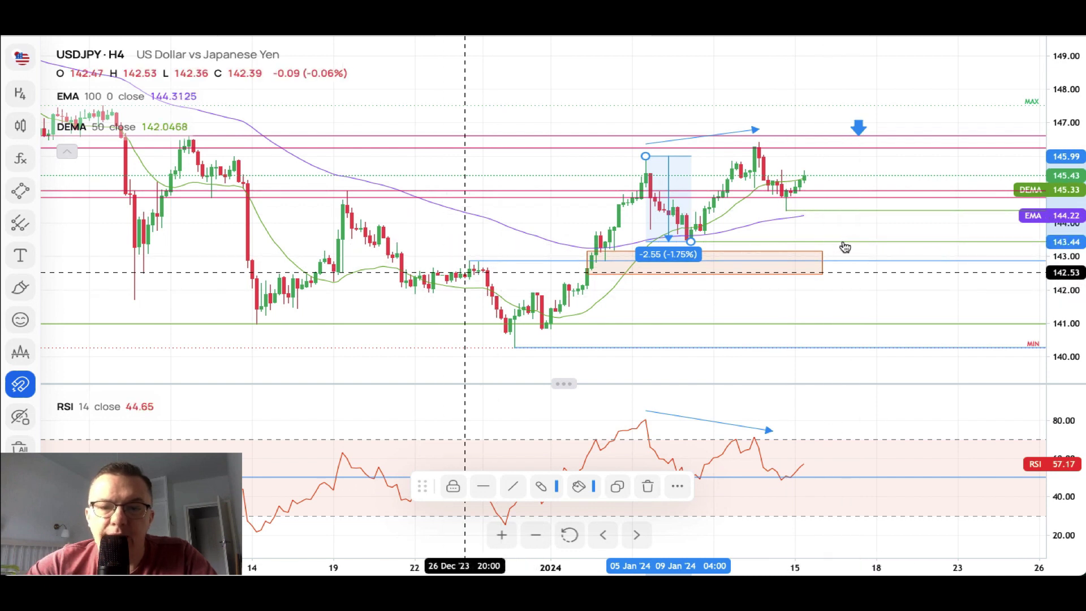
# - Recolour the blue horizontal ray starting at the 27 December high to green
pyautogui.click(469, 261)
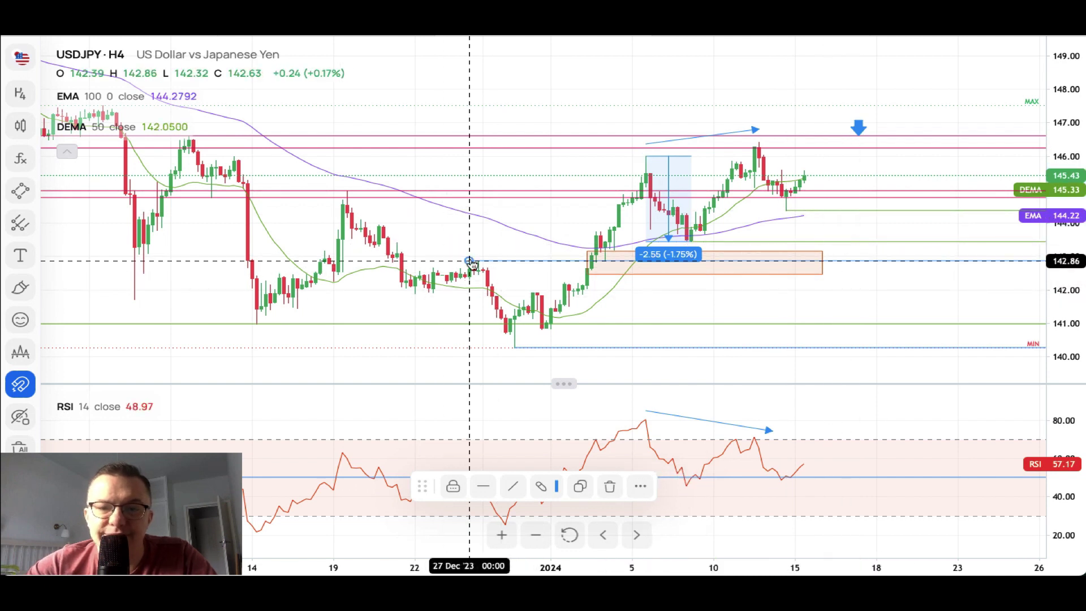
pyautogui.click(559, 488)
pyautogui.click(569, 543)
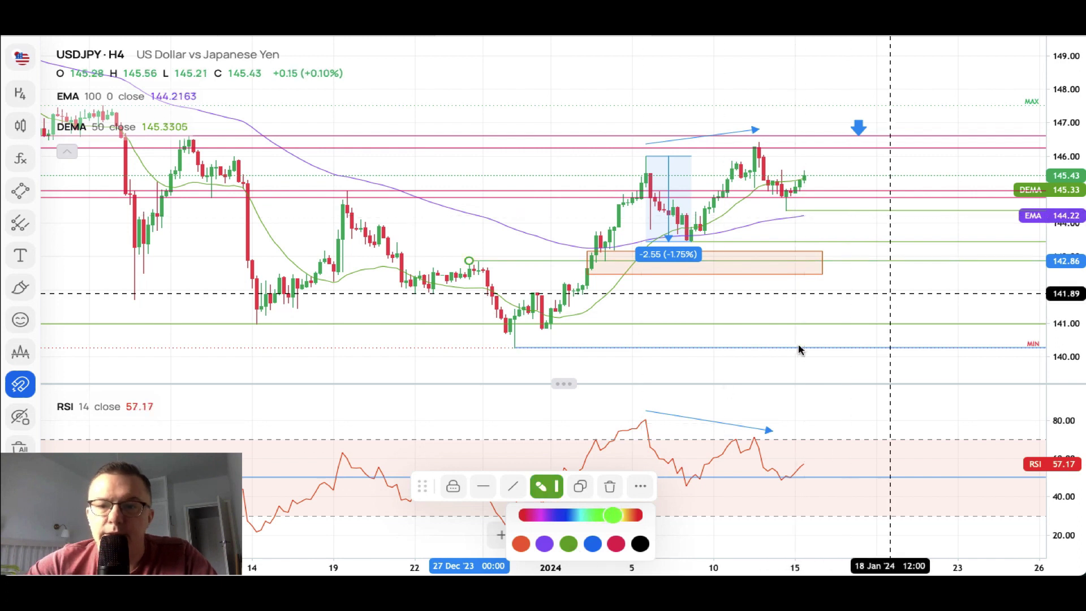
pyautogui.click(891, 295)
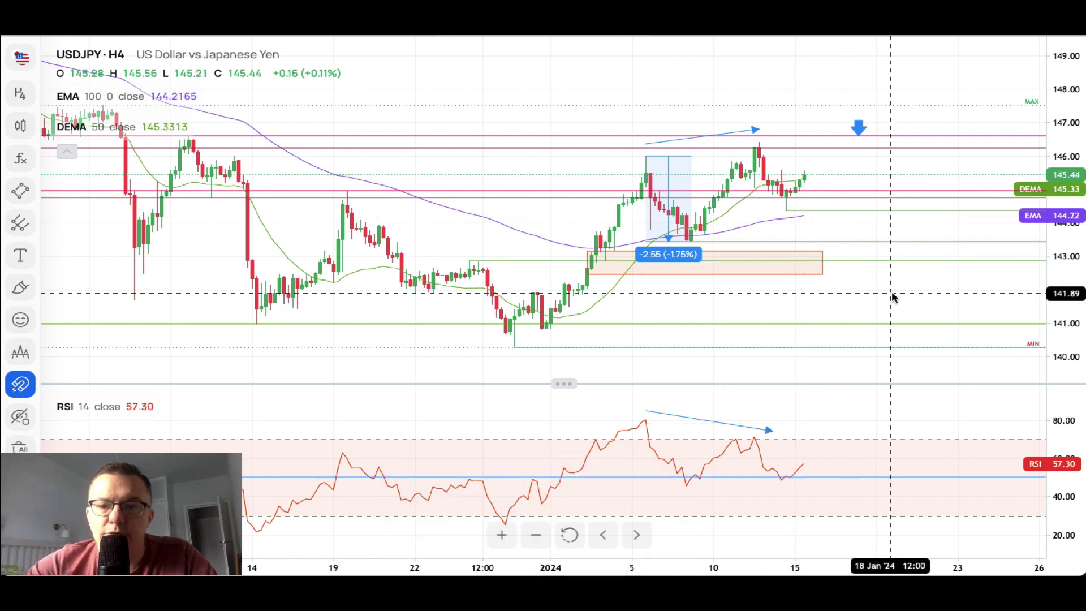
# - Delete the orange rectangle below the price-range measurement and the blue horizontal ray at the 28 December low
pyautogui.click(823, 276)
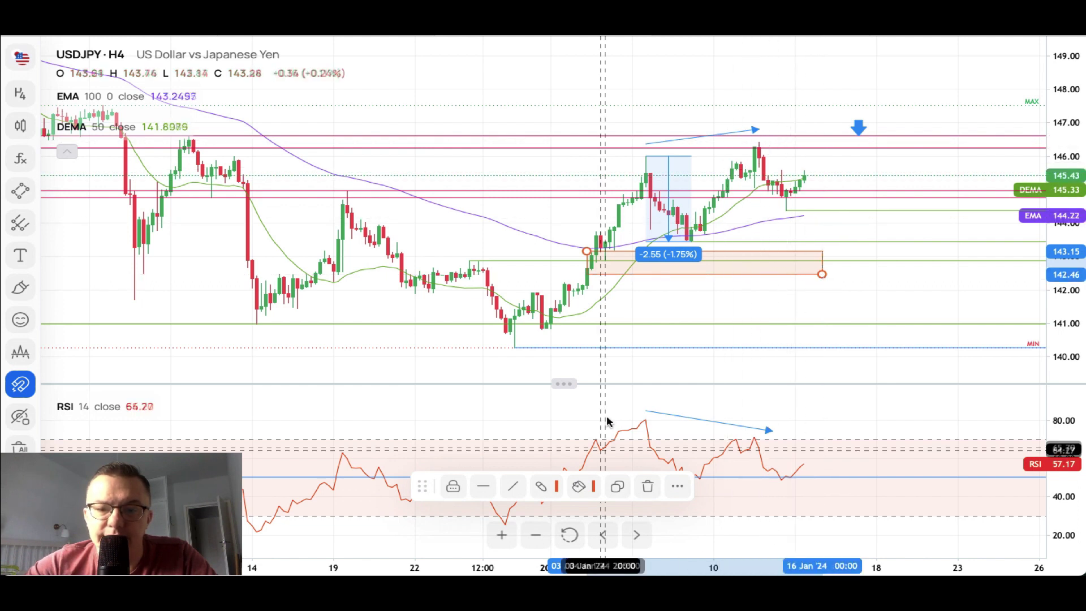
pyautogui.click(649, 487)
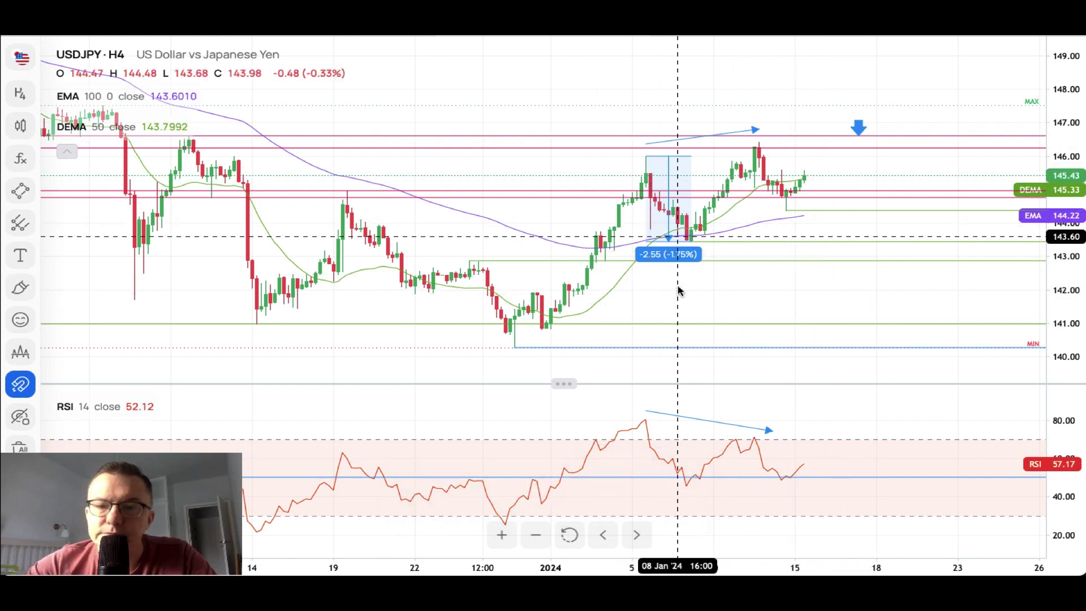
pyautogui.click(519, 349)
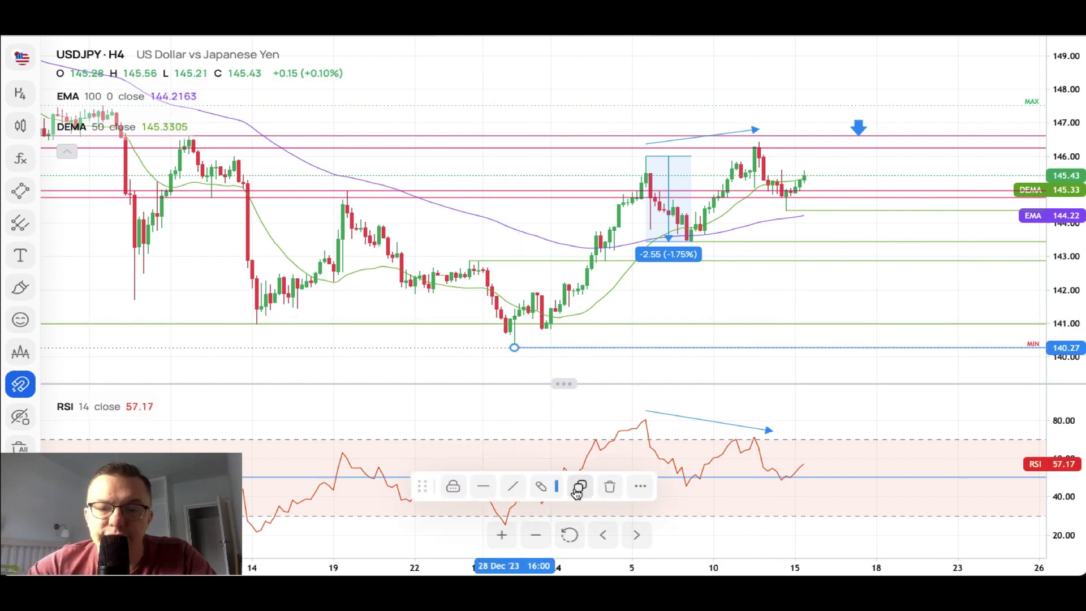
pyautogui.click(609, 489)
# - Duplicate the green horizontal line near 141.00 and place the copy at the 28 December low
pyautogui.click(430, 325)
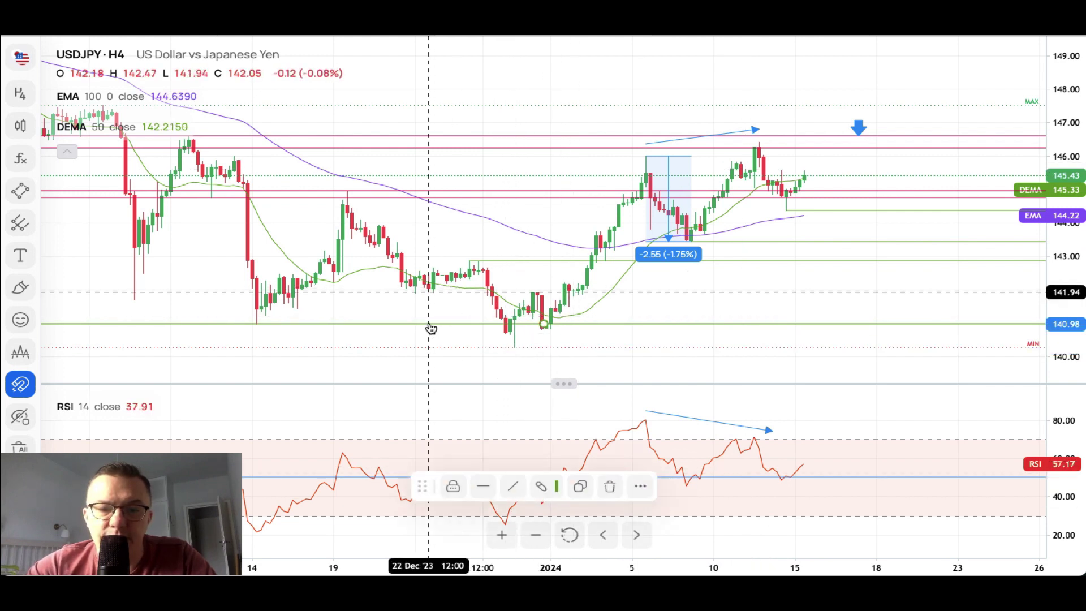
pyautogui.click(578, 490)
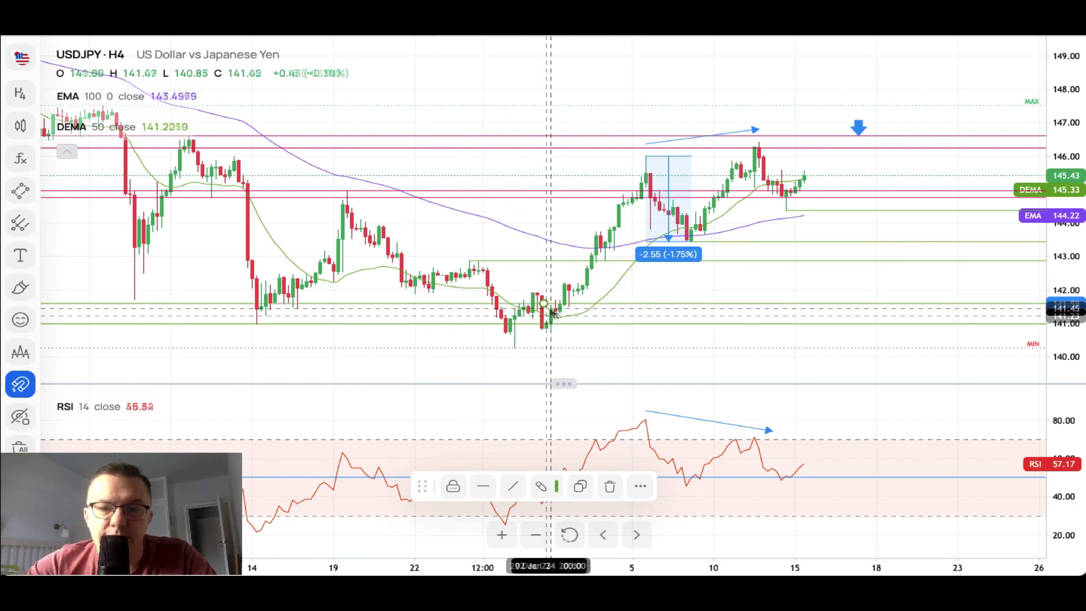
pyautogui.click(516, 347)
pyautogui.click(756, 283)
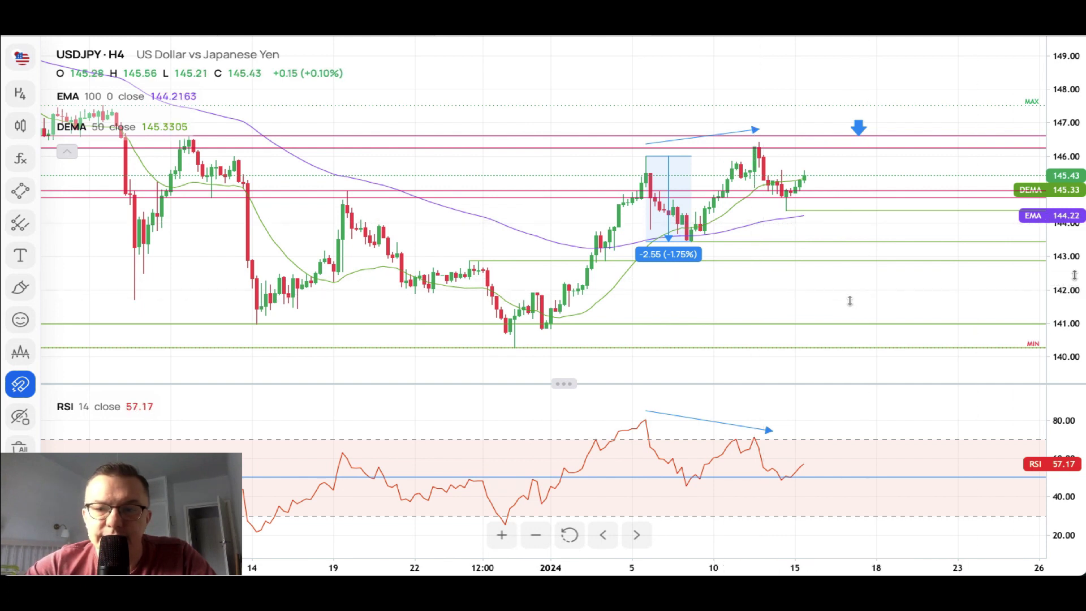
pyautogui.moveTo(973, 313); pyautogui.dragTo(972, 328)
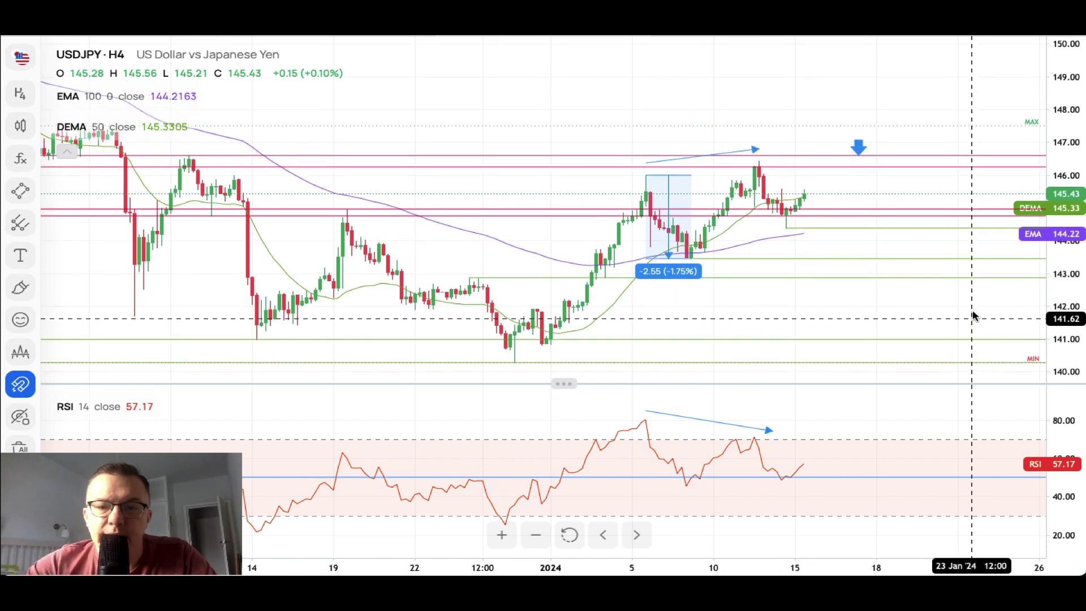
# - Switch the chart to the USDCAD market
pyautogui.moveTo(186, 129)
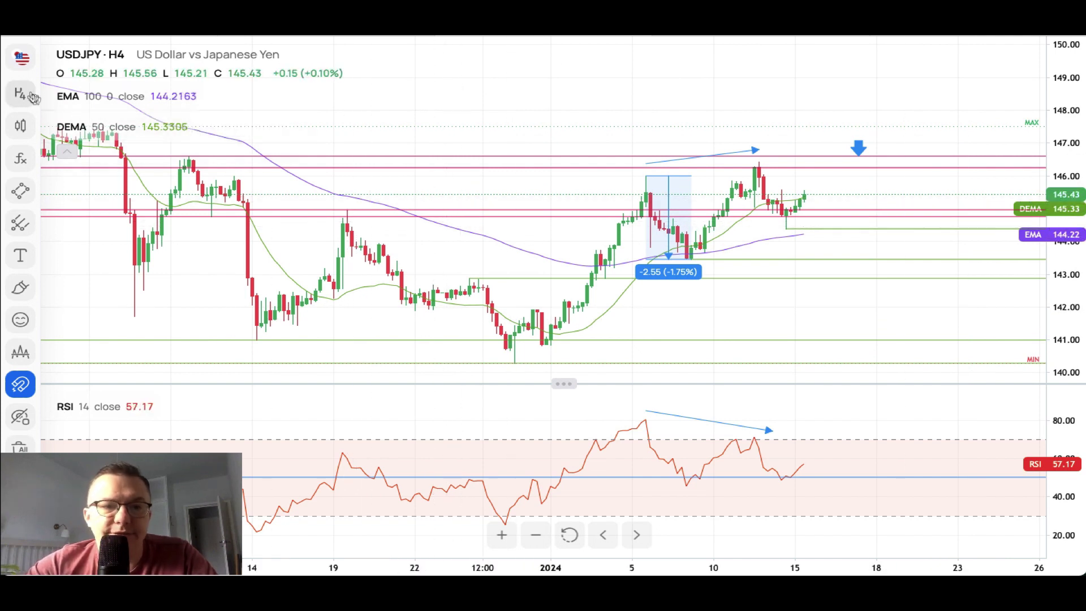
pyautogui.click(23, 58)
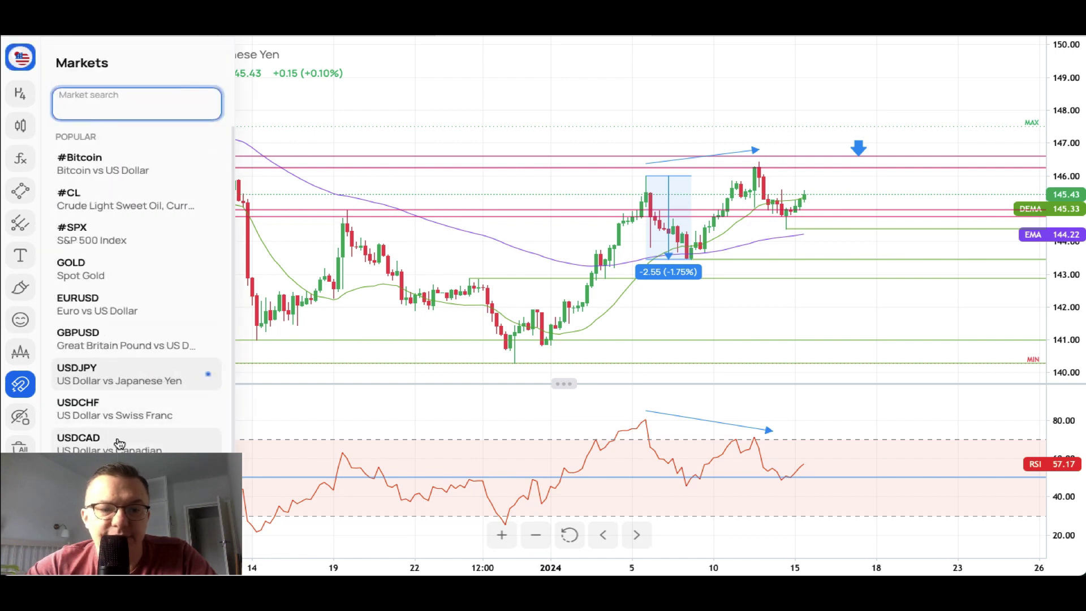
pyautogui.click(119, 443)
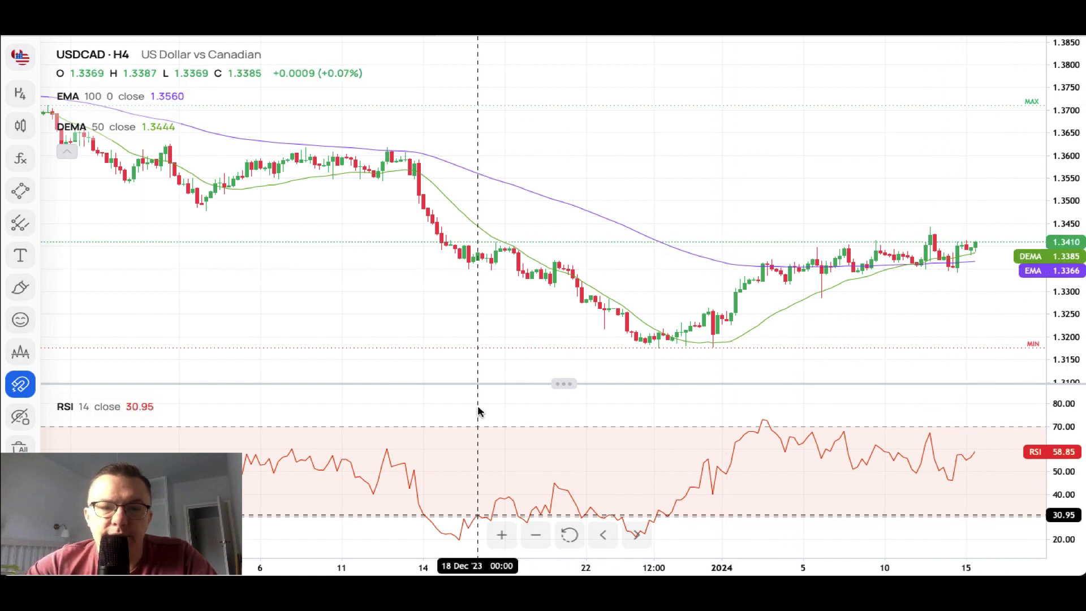
# - Draw a horizontal line through the September low at 1.3380 and colour it red (#E31B54)
pyautogui.click(535, 535)
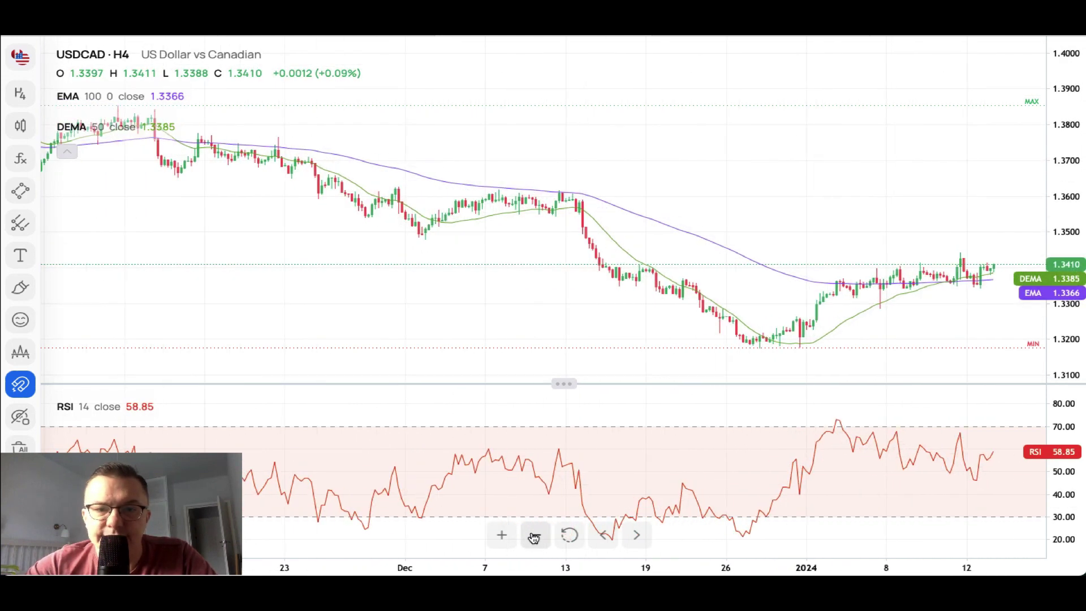
pyautogui.click(534, 535)
pyautogui.click(535, 535)
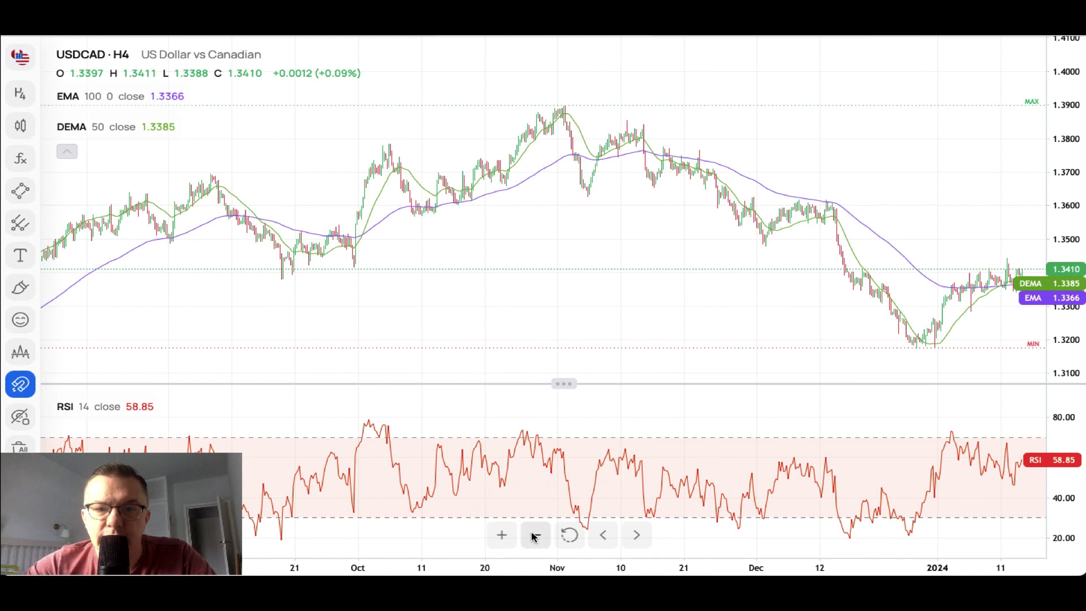
pyautogui.scroll(-3, 606, 296)
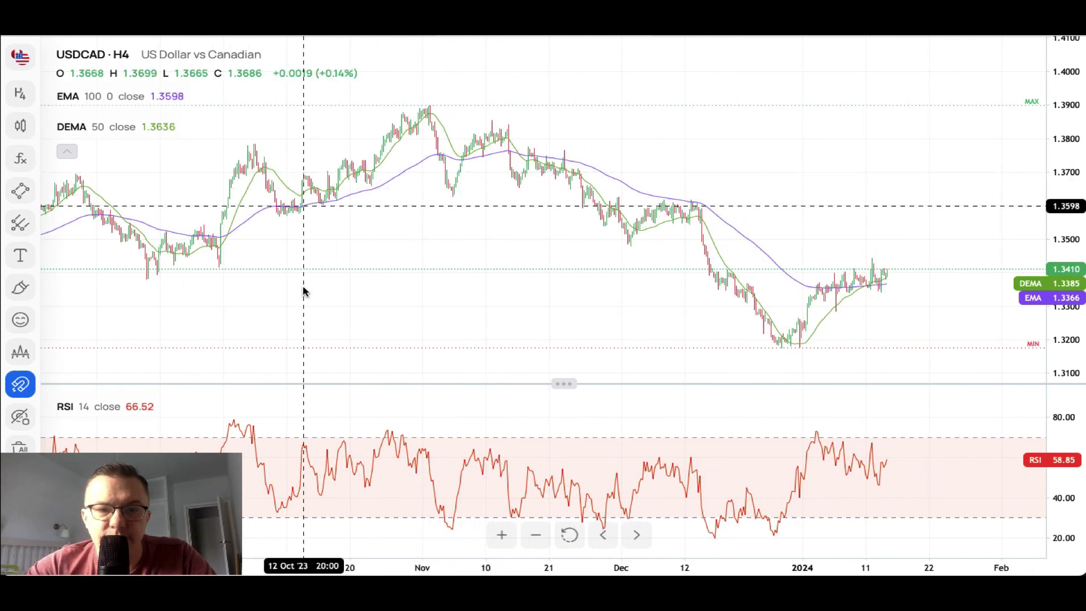
pyautogui.click(26, 192)
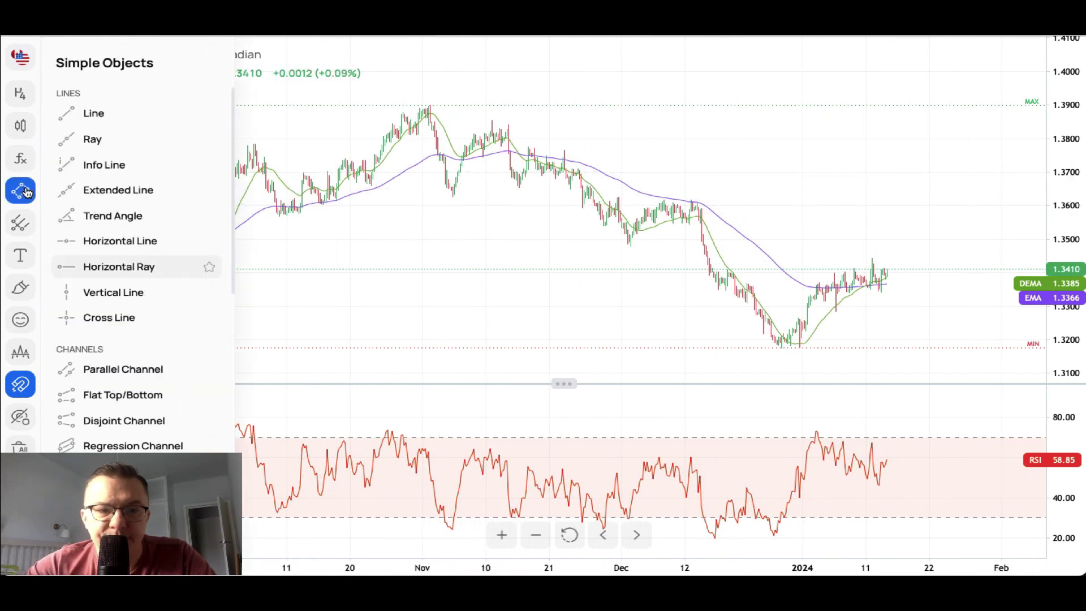
pyautogui.click(123, 240)
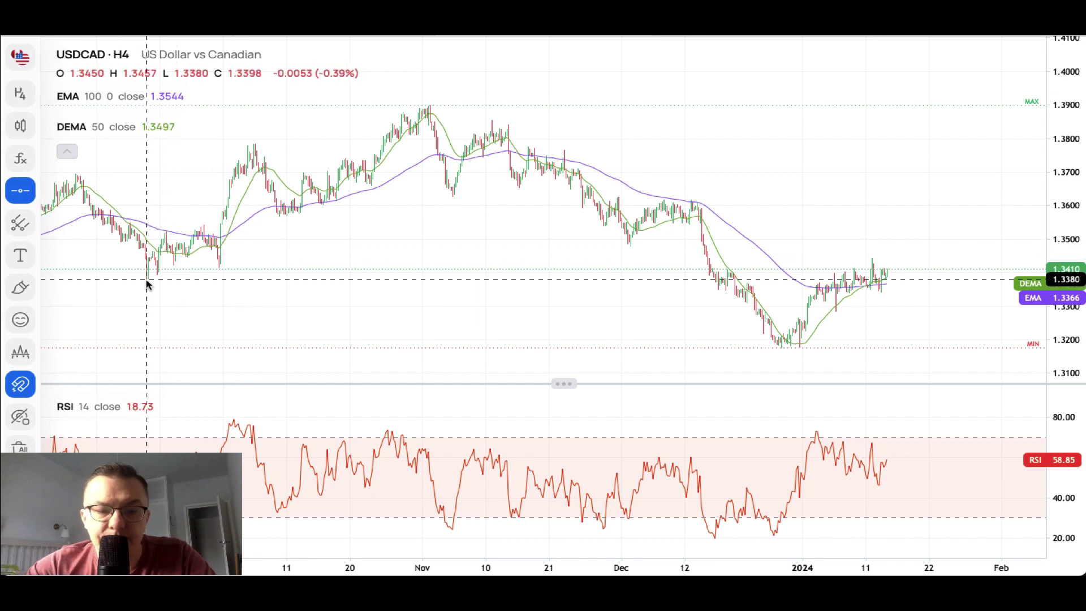
pyautogui.click(147, 280)
pyautogui.click(547, 493)
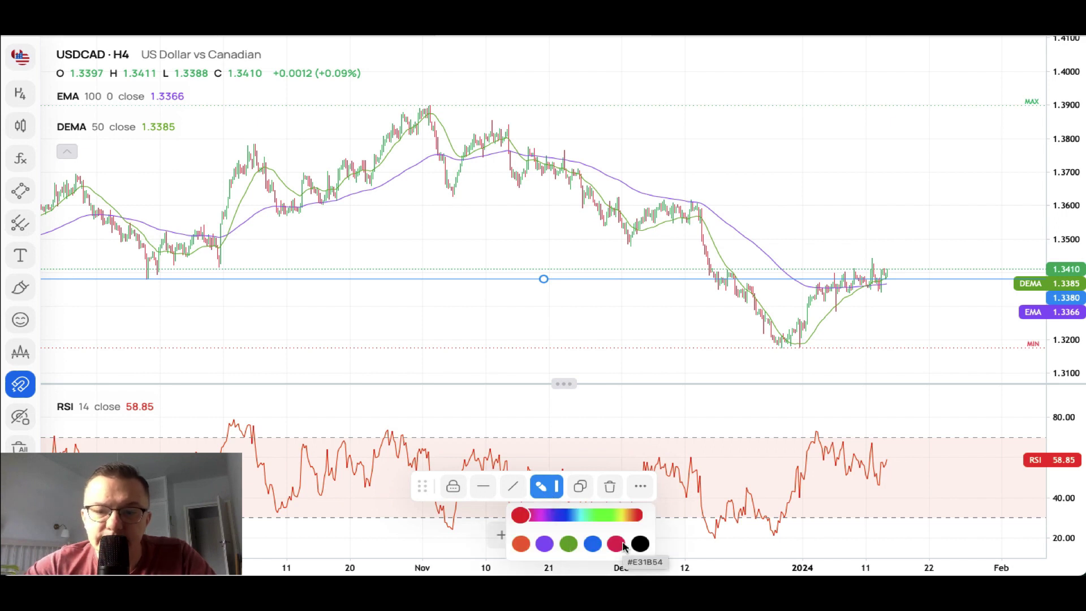
pyautogui.click(621, 545)
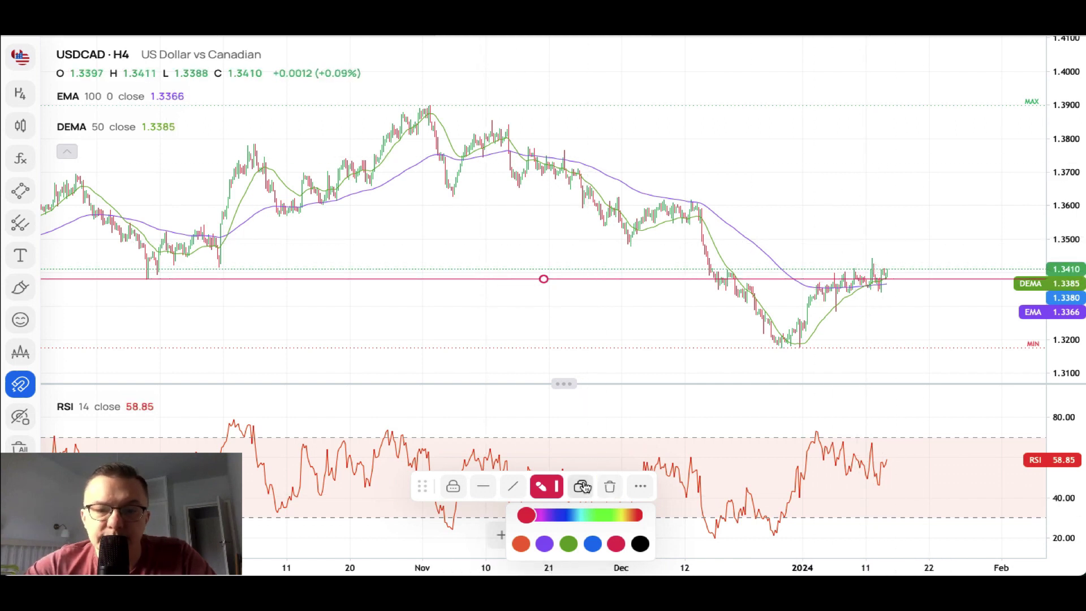
# - Duplicate the red horizontal line and align the copy with the late-September low at 1.3416
pyautogui.click(546, 257)
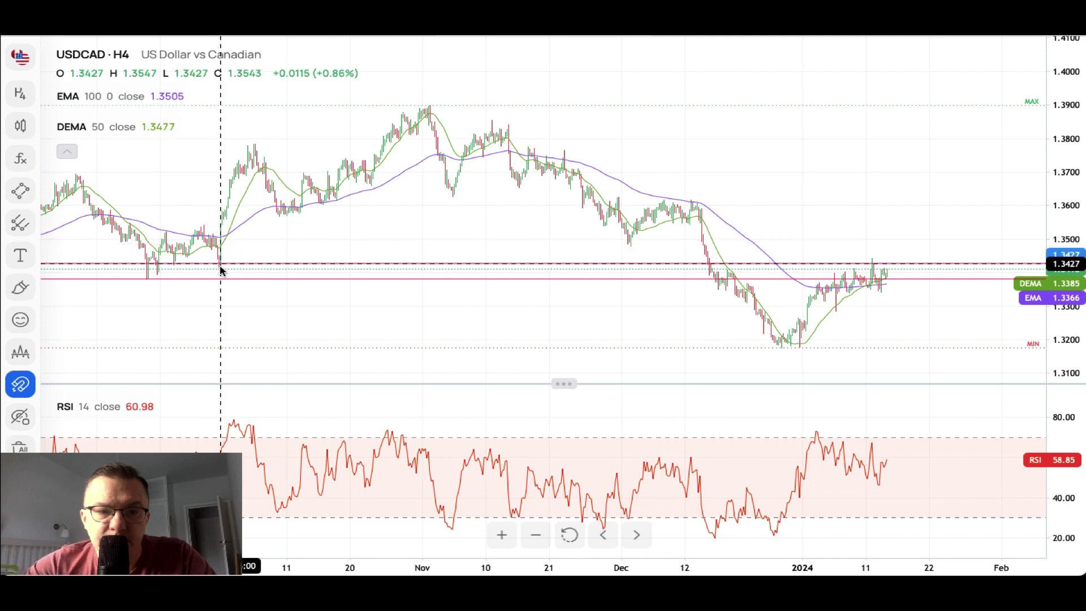
pyautogui.click(220, 271)
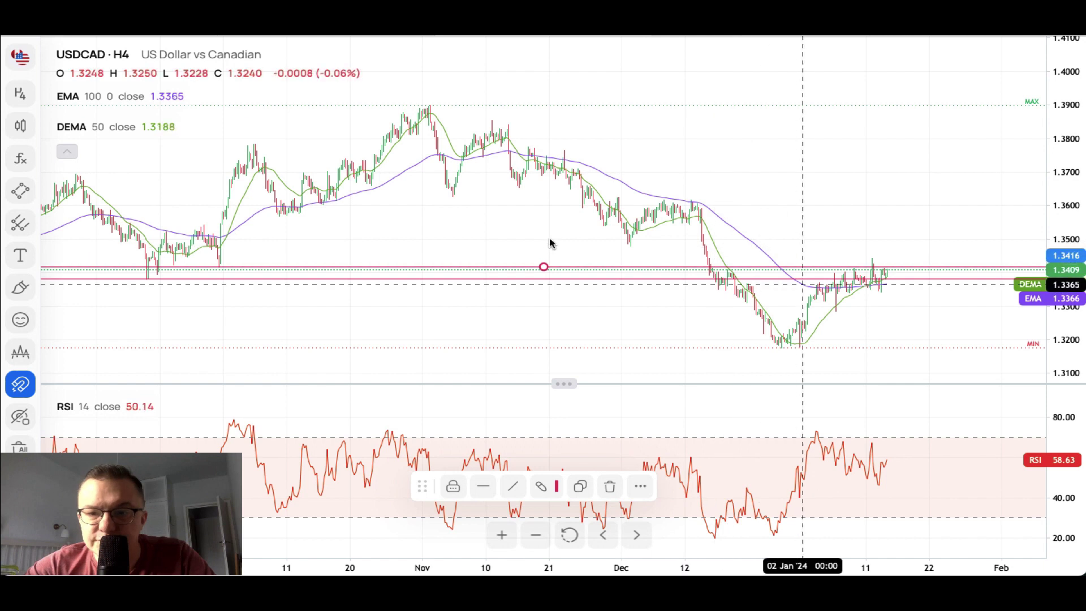
pyautogui.click(855, 198)
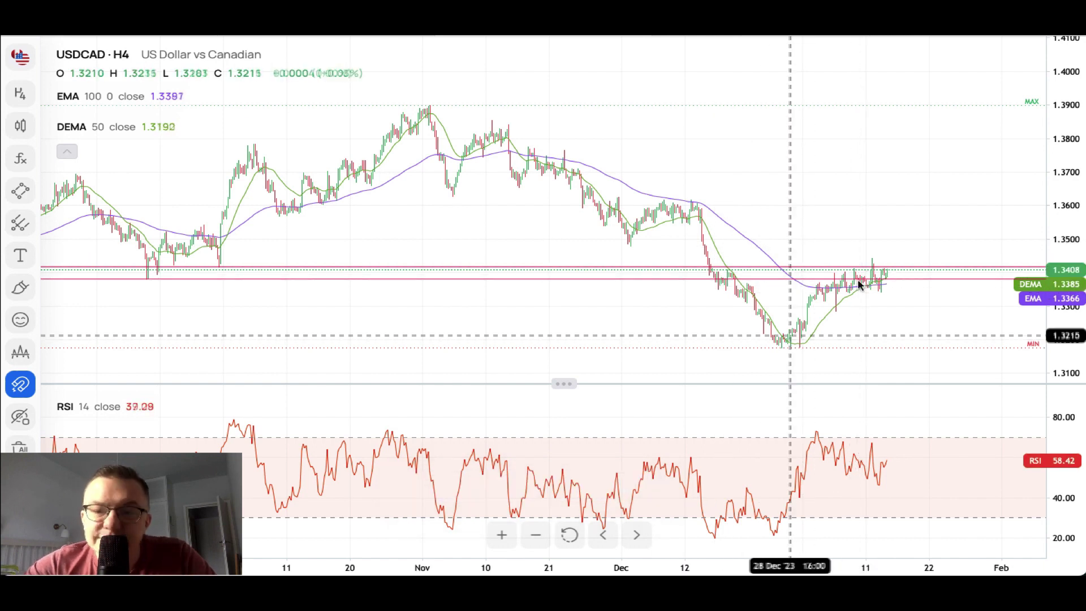
pyautogui.click(858, 279)
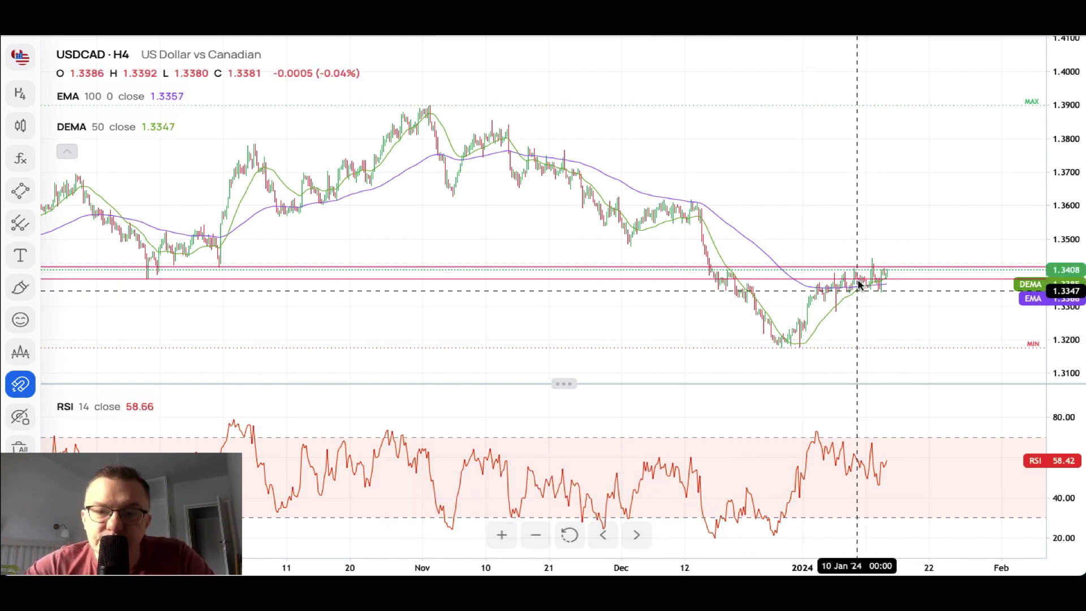
pyautogui.click(833, 298)
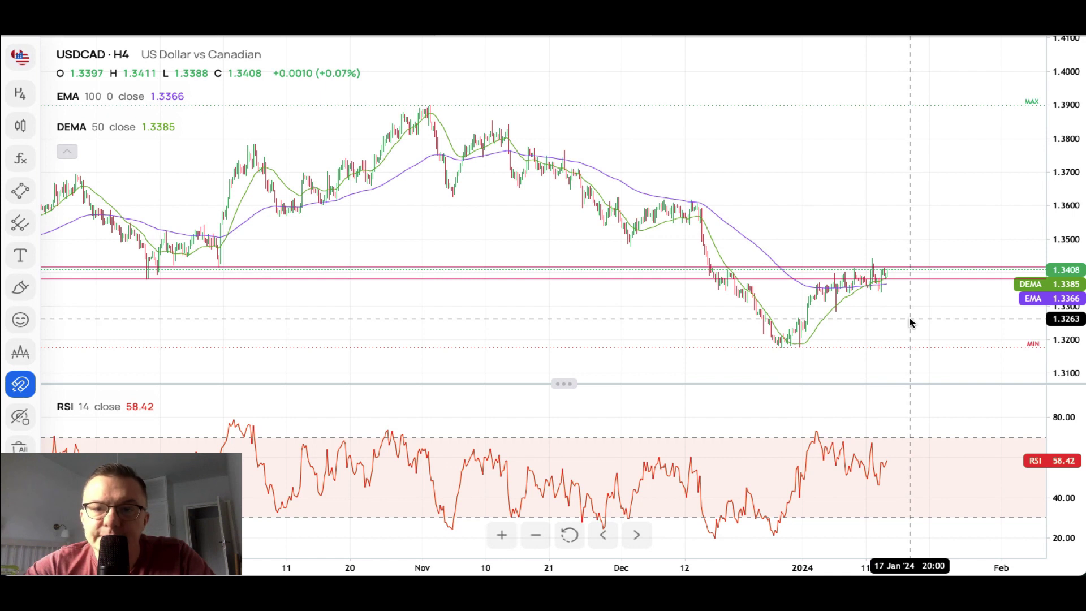
# - Draw a descending trend line from the 1 November high at 1.3898 to 1.3530 on 23 January
pyautogui.click(23, 191)
pyautogui.click(95, 113)
pyautogui.click(430, 107)
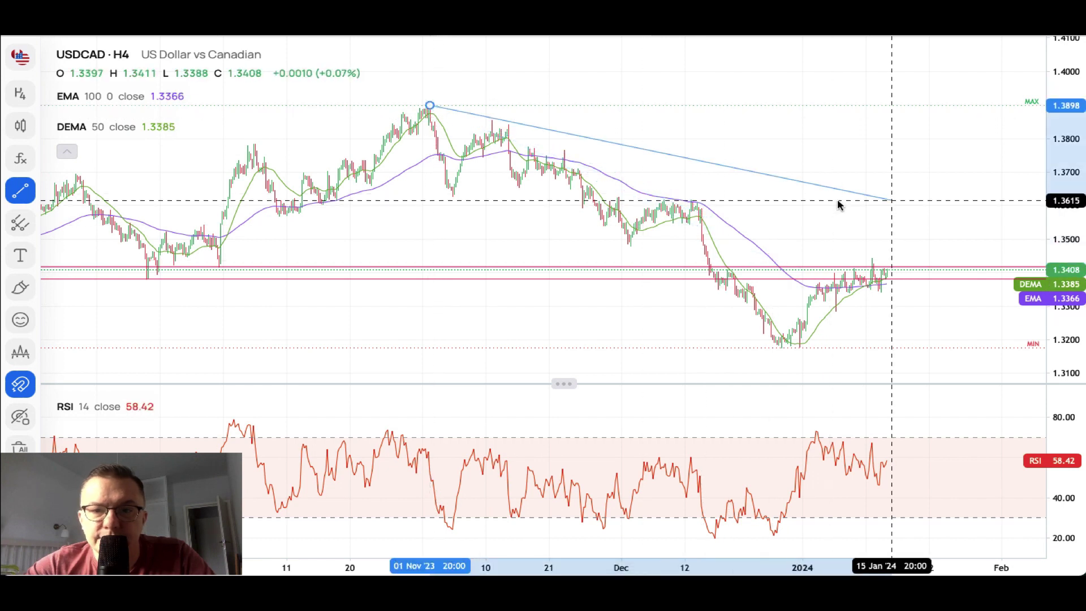
pyautogui.click(945, 229)
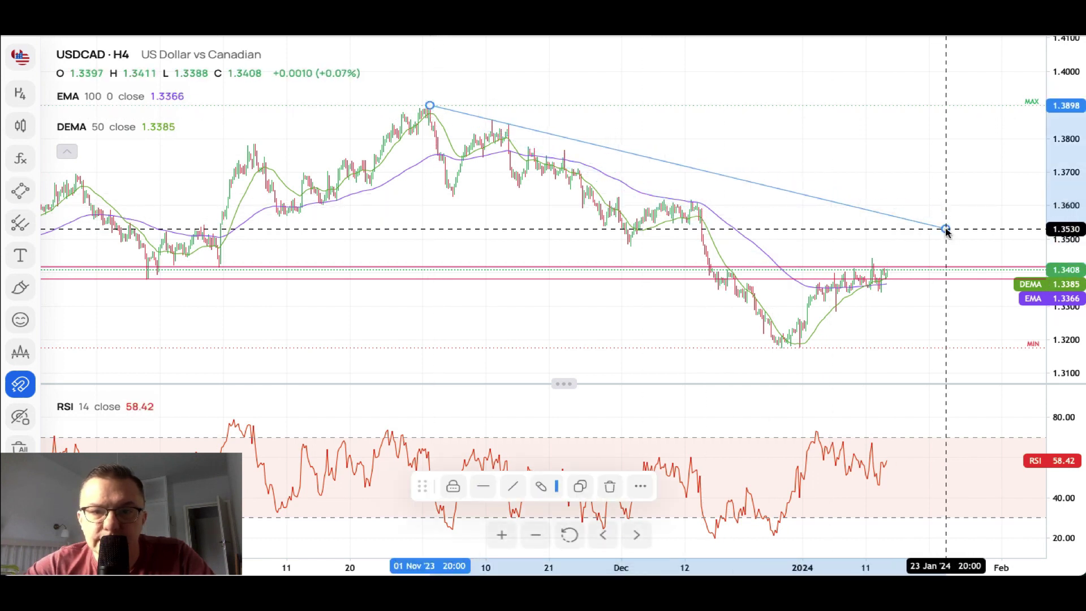
# - Set the descending trend line to the thickest width and colour it orange
pyautogui.click(567, 516)
pyautogui.click(546, 488)
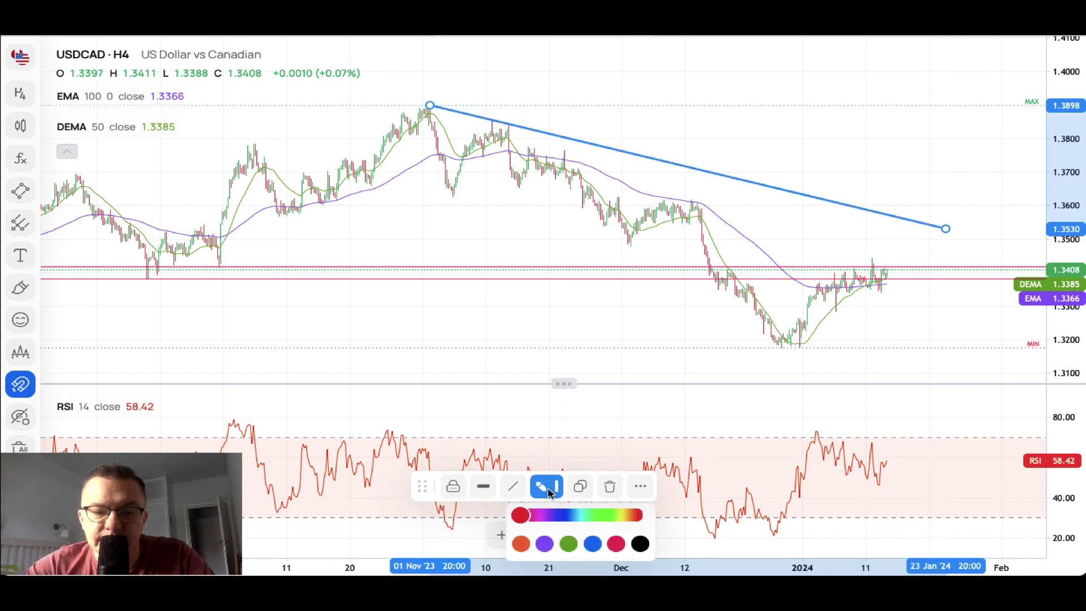
pyautogui.click(629, 518)
pyautogui.click(822, 141)
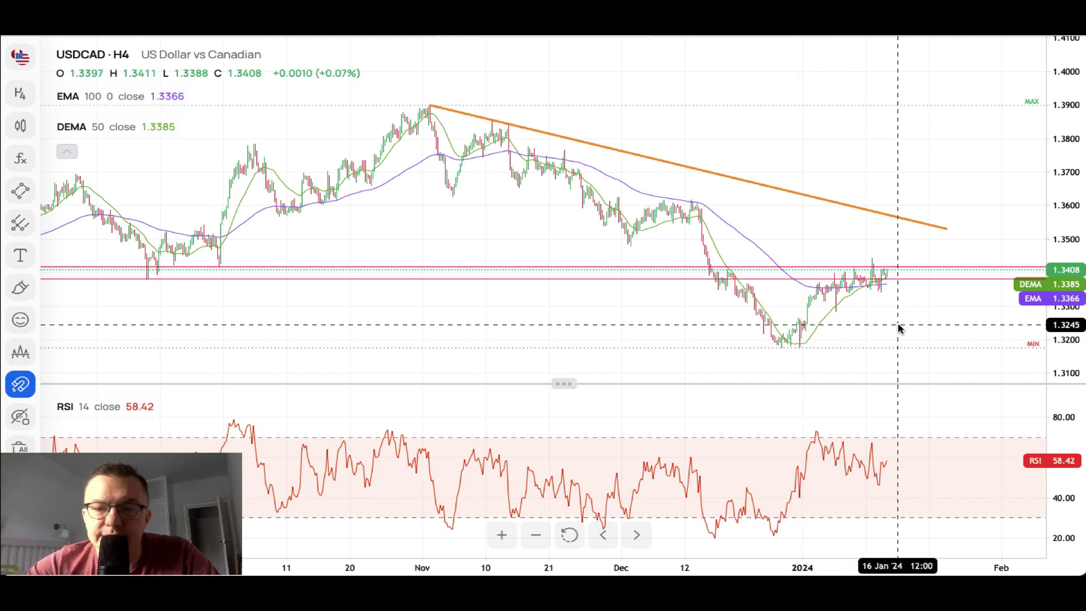
# - Draw a horizontal ray from the 11 January high at 1.3442 and colour it red
pyautogui.click(569, 536)
pyautogui.hscroll(3, 900, 327)
pyautogui.moveTo(1065, 326); pyautogui.dragTo(1065, 294)
pyautogui.moveTo(854, 344); pyautogui.dragTo(781, 300)
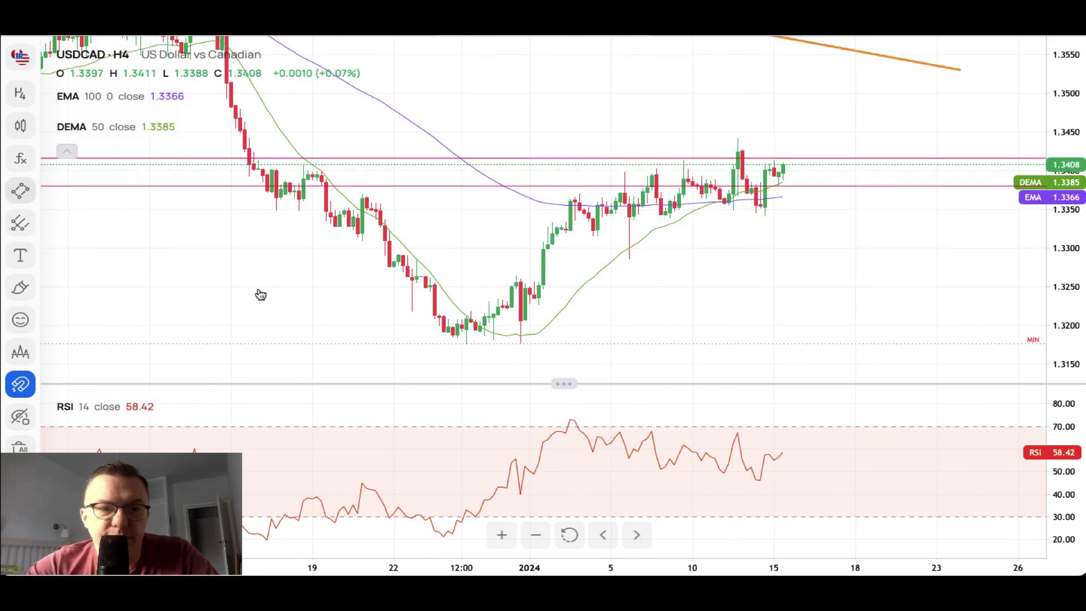
pyautogui.click(21, 191)
pyautogui.click(83, 264)
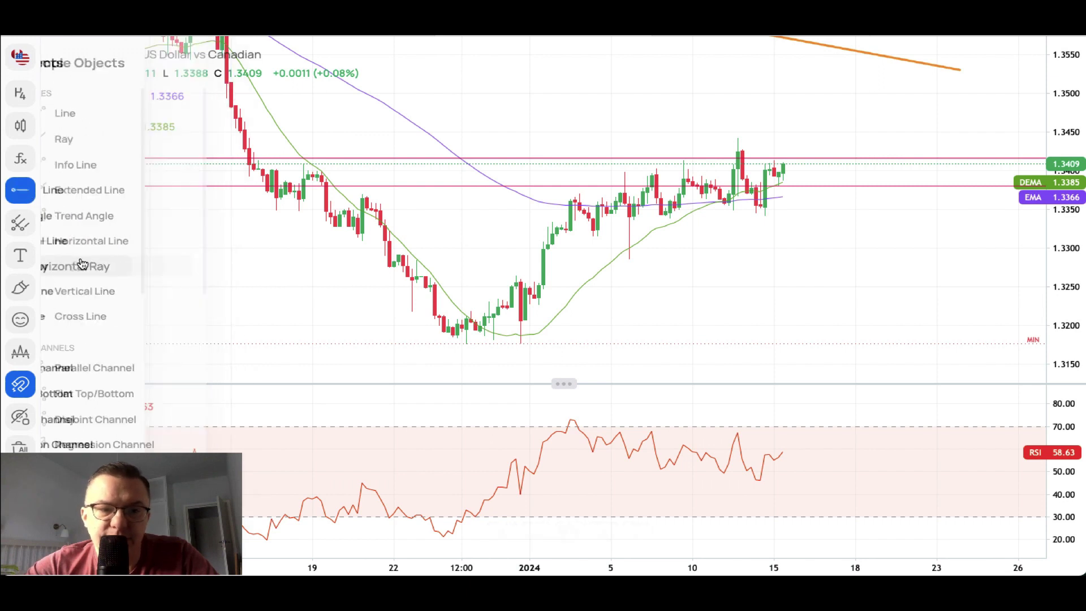
pyautogui.click(738, 138)
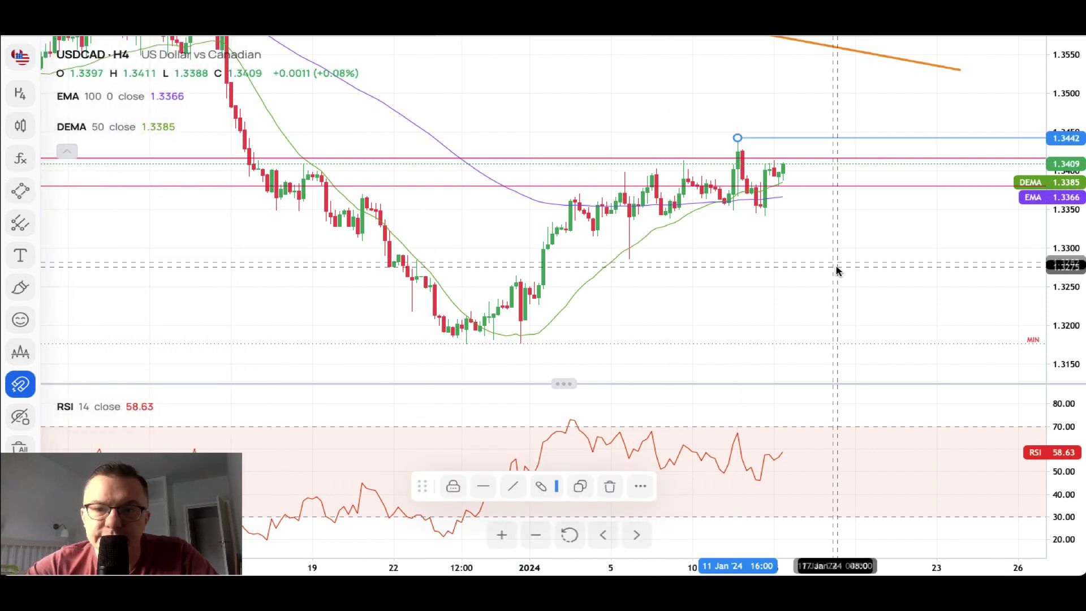
pyautogui.click(541, 487)
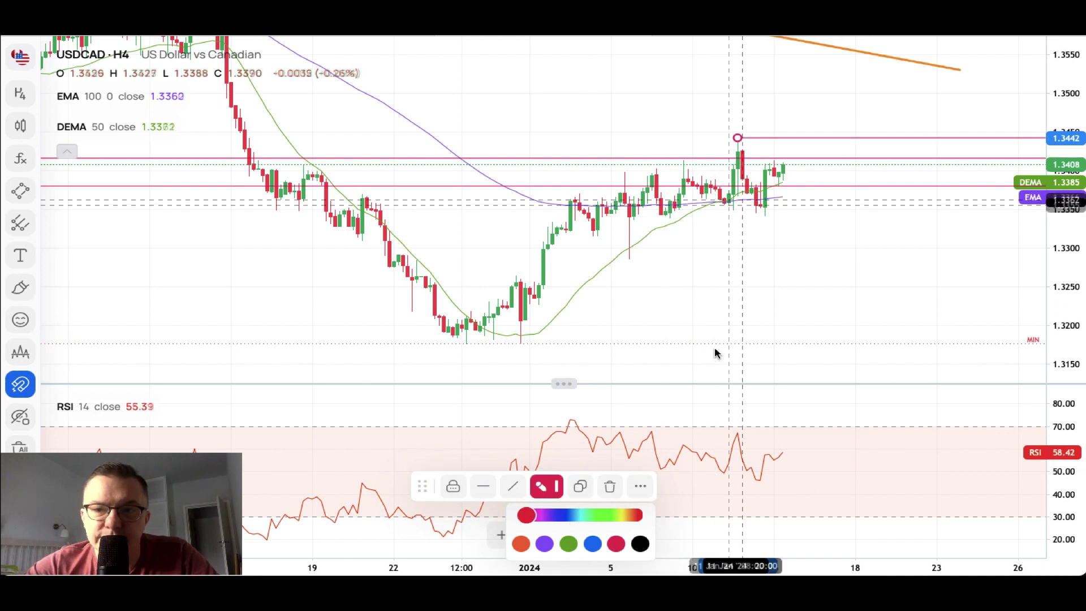
pyautogui.click(842, 351)
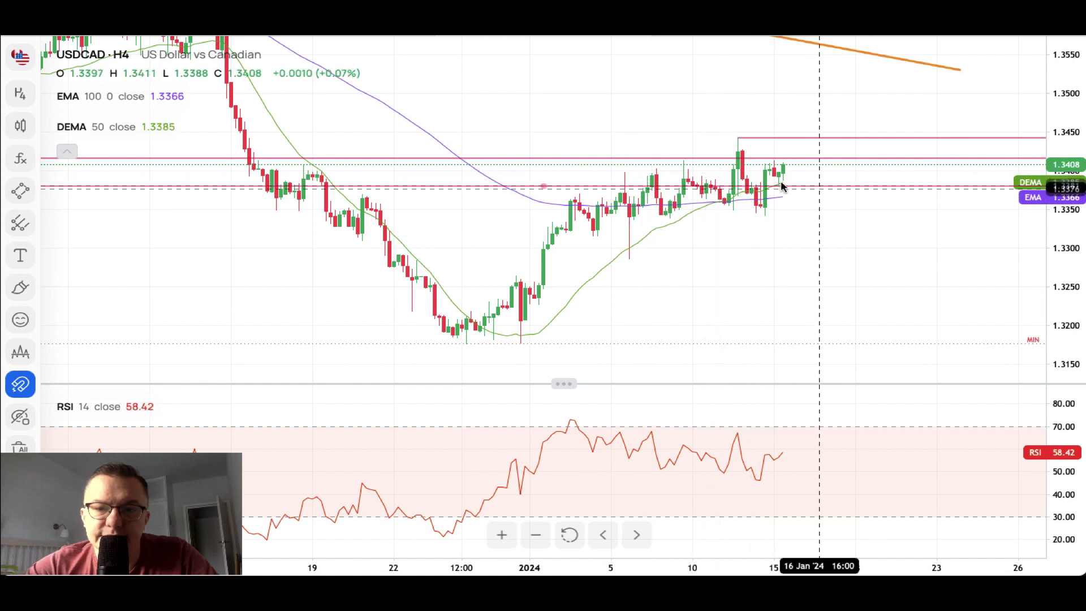
# - Draw a green horizontal ray from the 12 January low and place a duplicate of it at the 5 January low
pyautogui.click(23, 192)
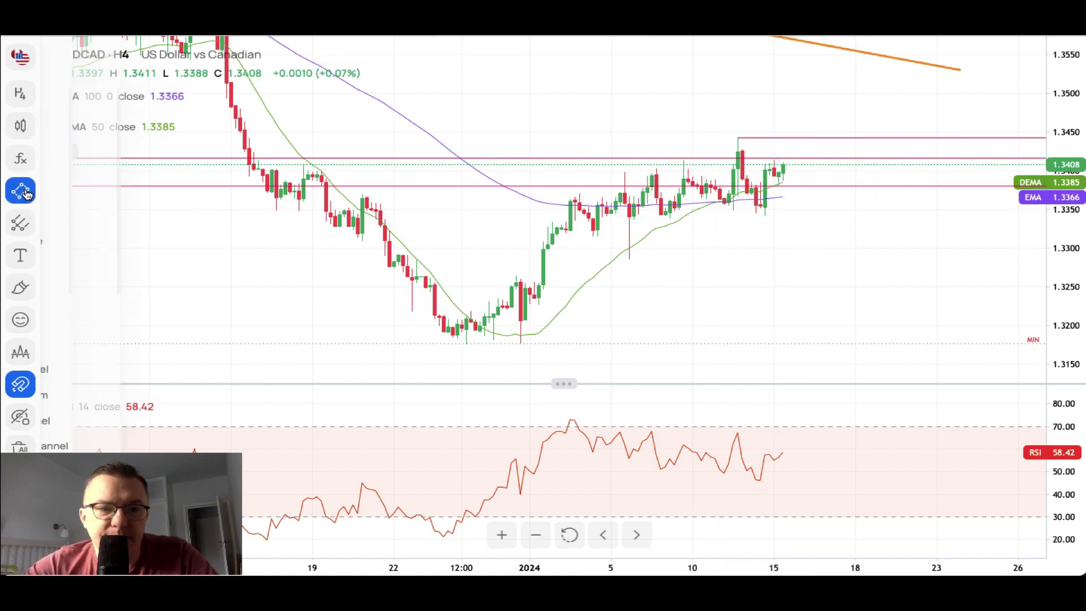
pyautogui.click(88, 265)
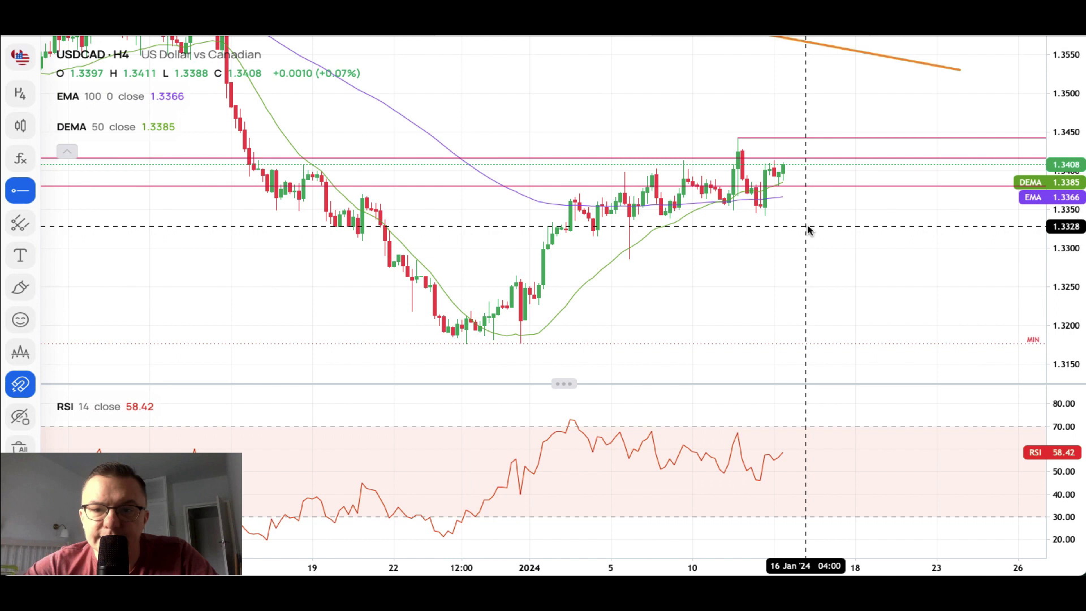
pyautogui.click(764, 215)
pyautogui.click(541, 486)
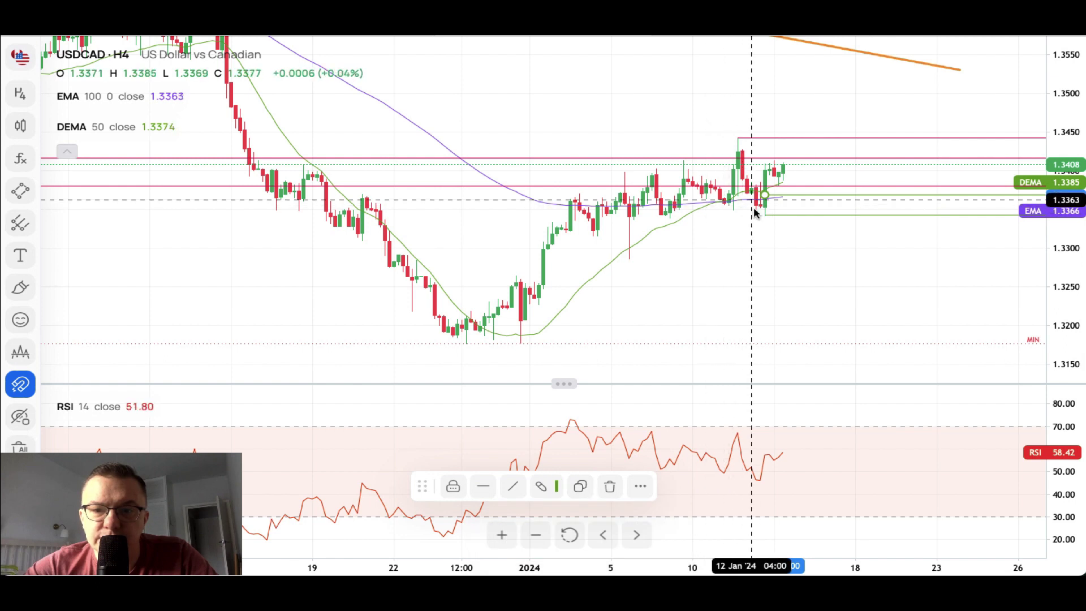
pyautogui.moveTo(762, 215); pyautogui.dragTo(632, 261)
pyautogui.click(744, 301)
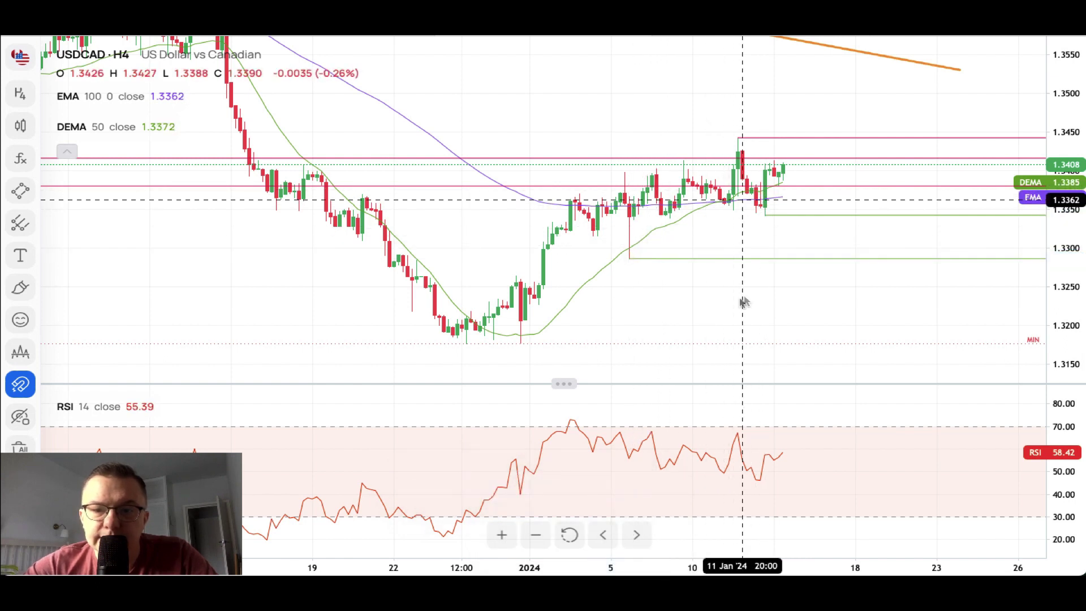
# - Draw a horizontal line through the late-December low at 1.3177, colour it green and set it to the thickest width
pyautogui.click(27, 194)
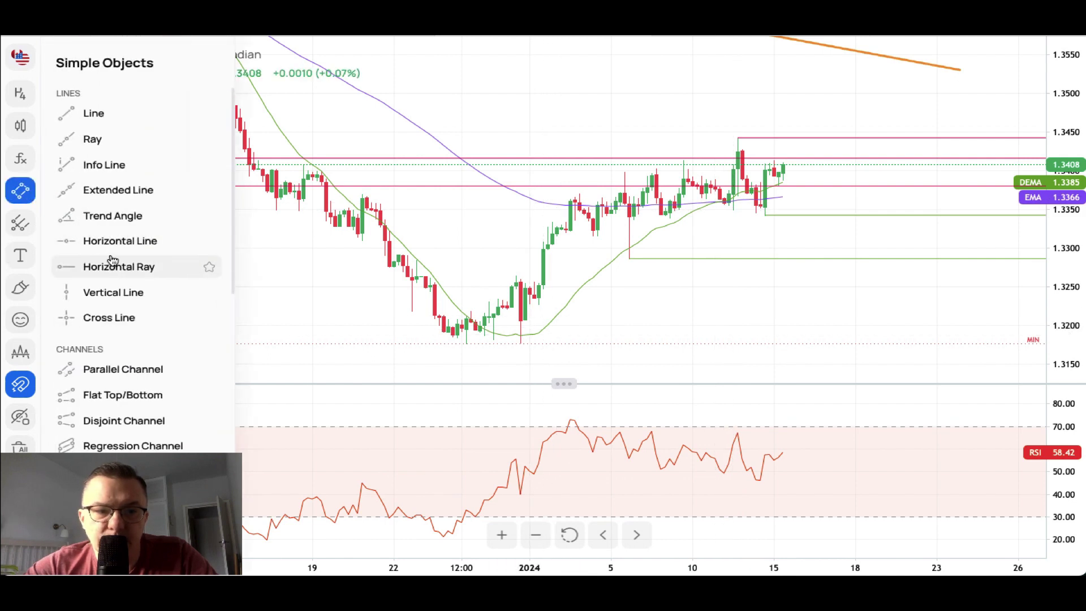
pyautogui.click(108, 241)
pyautogui.click(544, 342)
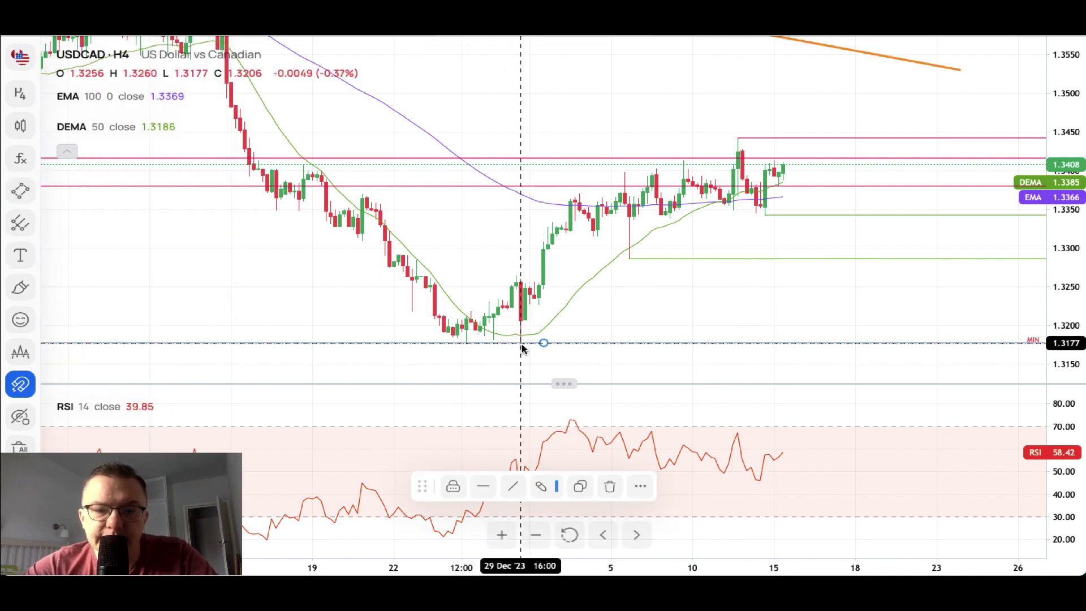
pyautogui.click(555, 493)
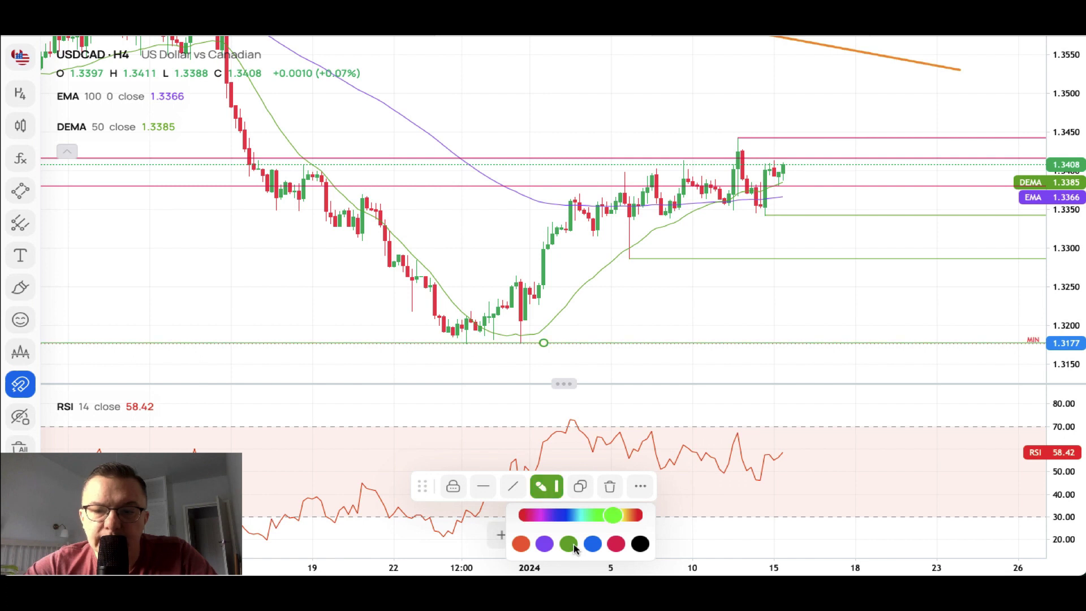
pyautogui.click(483, 489)
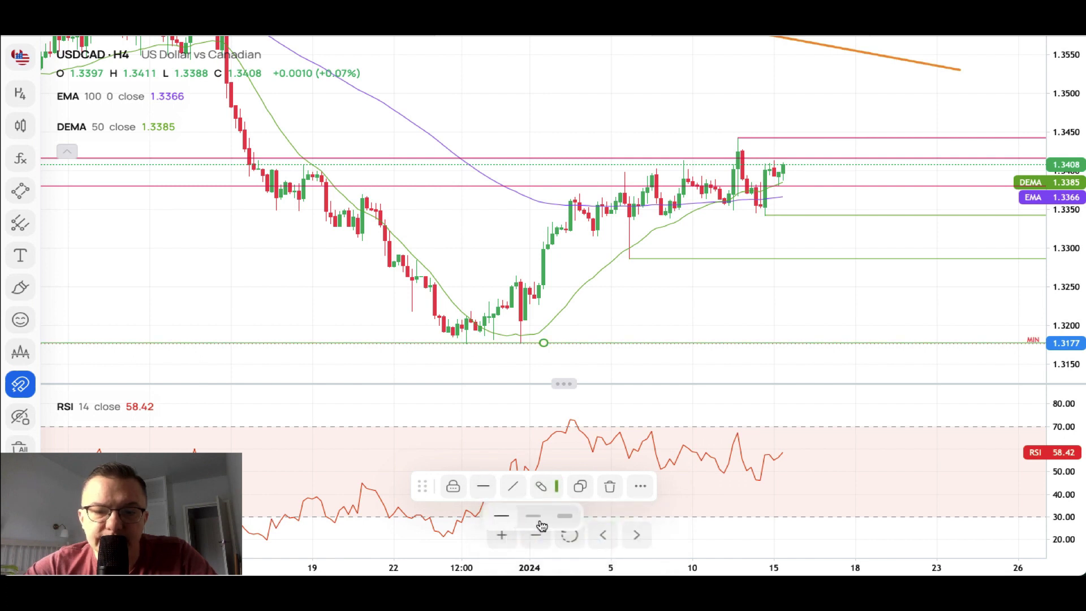
pyautogui.click(563, 517)
pyautogui.click(732, 304)
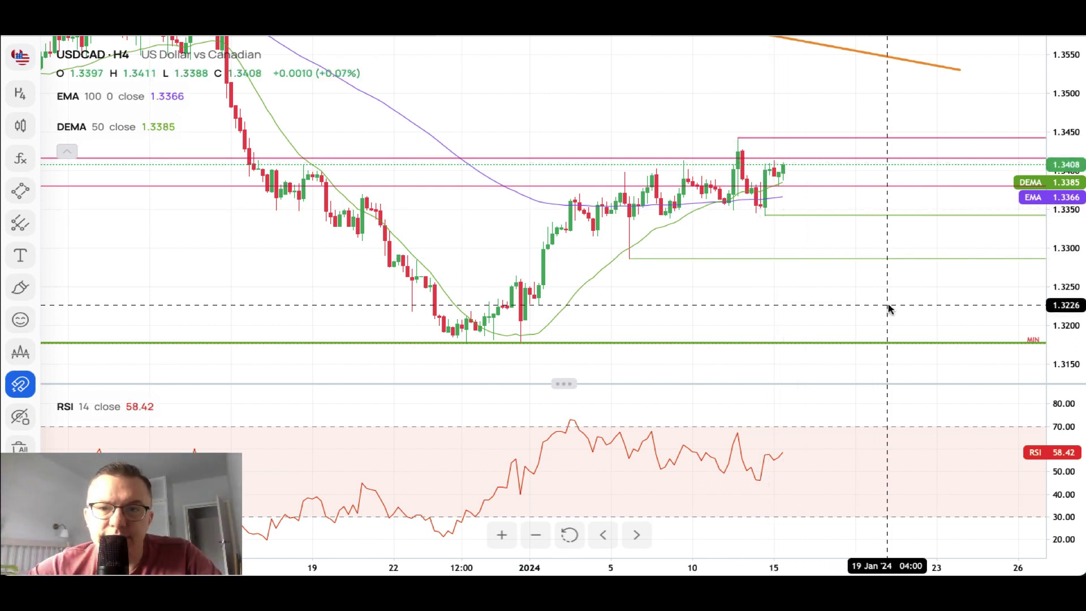
pyautogui.moveTo(892, 306); pyautogui.dragTo(891, 321)
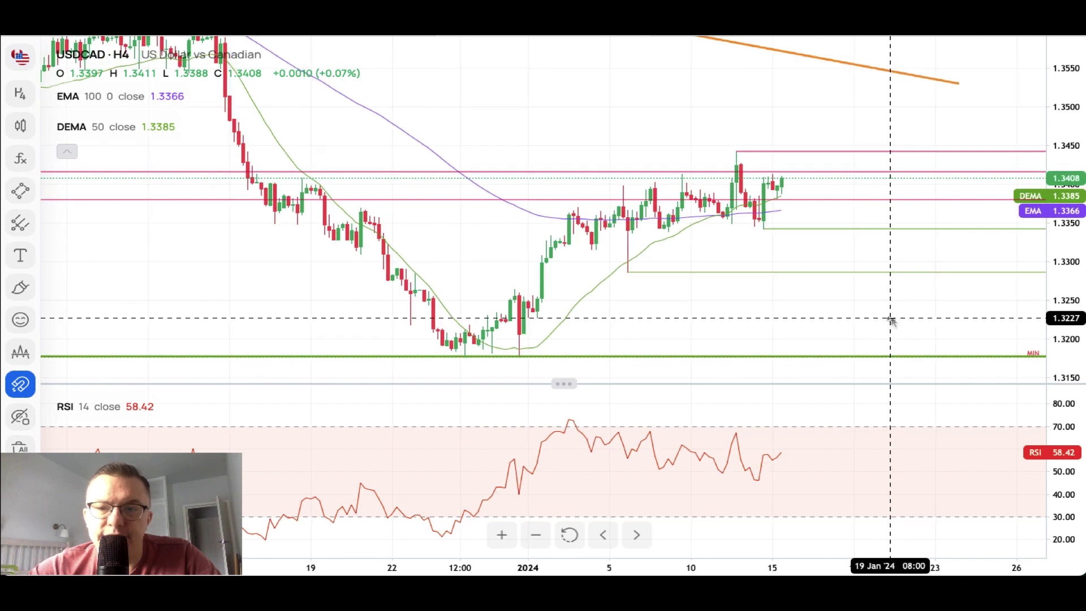